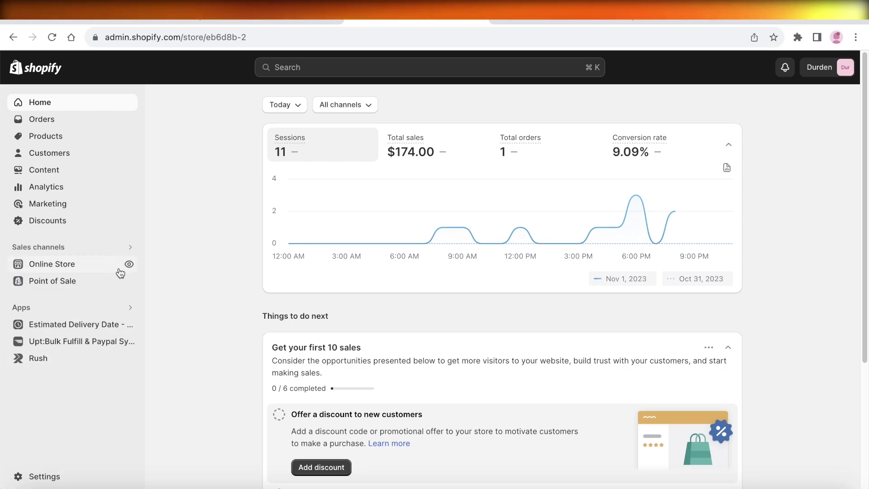
# - Open the live Durden storefront, read through its Refund policy page, then return to the homepage
pyautogui.click(130, 262)
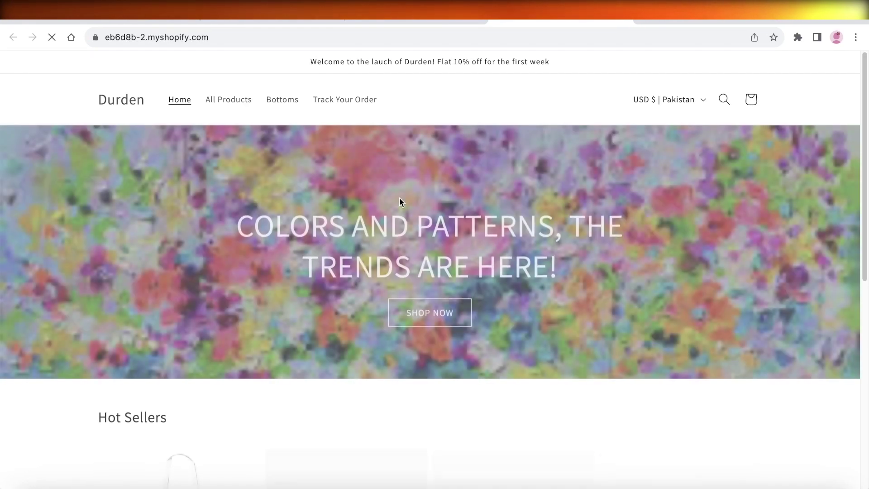
pyautogui.scroll(-10, 400, 197)
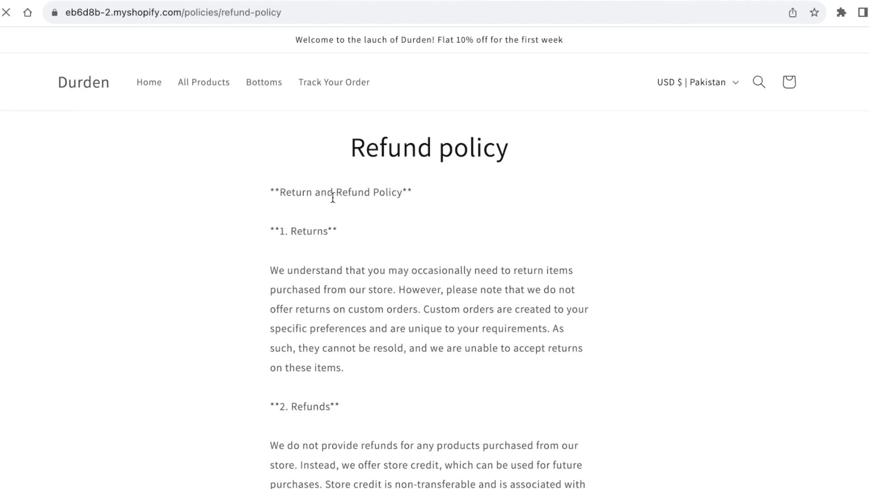
pyautogui.scroll(-3, 334, 199)
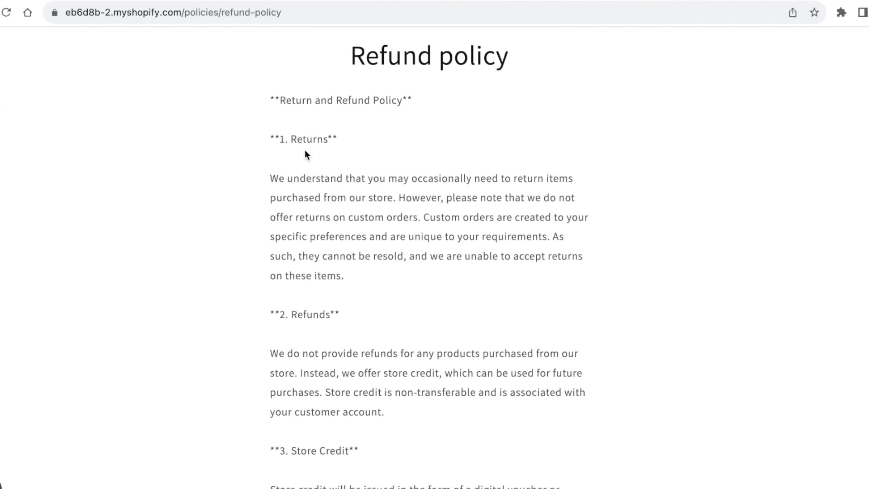
pyautogui.scroll(2, 306, 155)
pyautogui.scroll(-5, 534, 178)
pyautogui.scroll(-15, 536, 136)
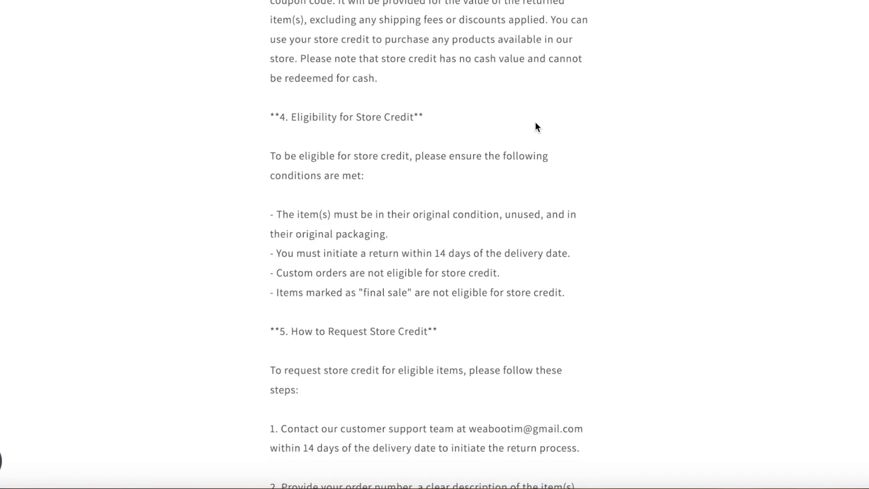
pyautogui.scroll(7, 531, 128)
pyautogui.scroll(8, 385, 134)
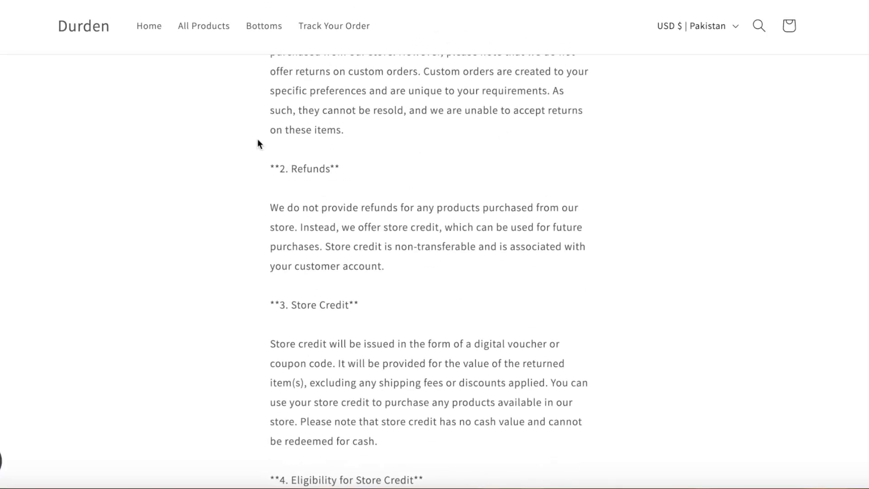
pyautogui.click(70, 30)
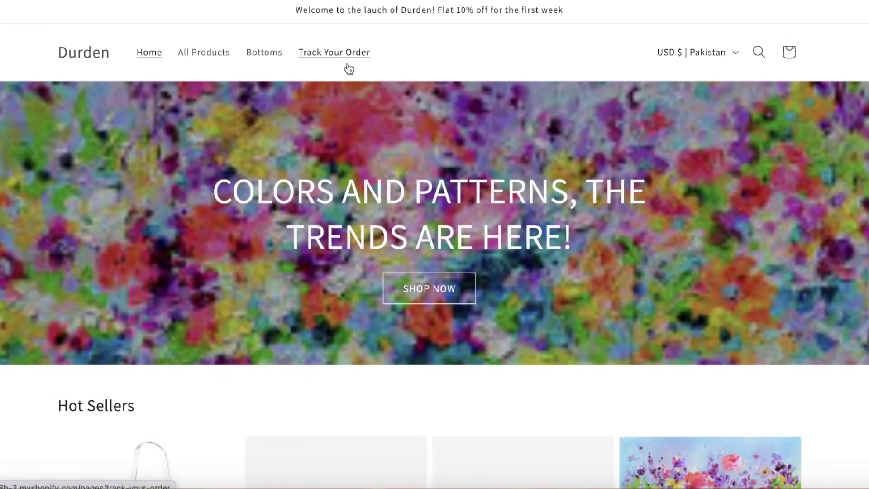
# - Leave the Durden storefront and come back to the Shopify admin
pyautogui.scroll(-5, 345, 72)
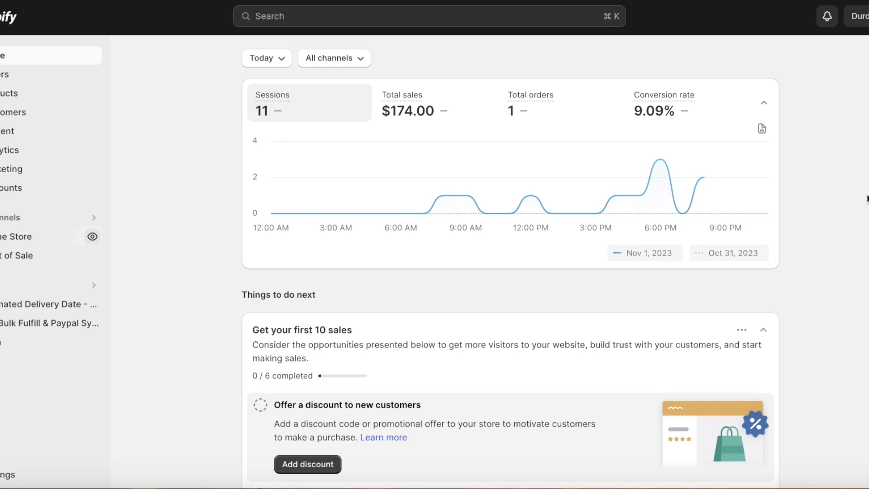
pyautogui.moveTo(469, 173)
# - Open the store's Policies settings
pyautogui.click(14, 476)
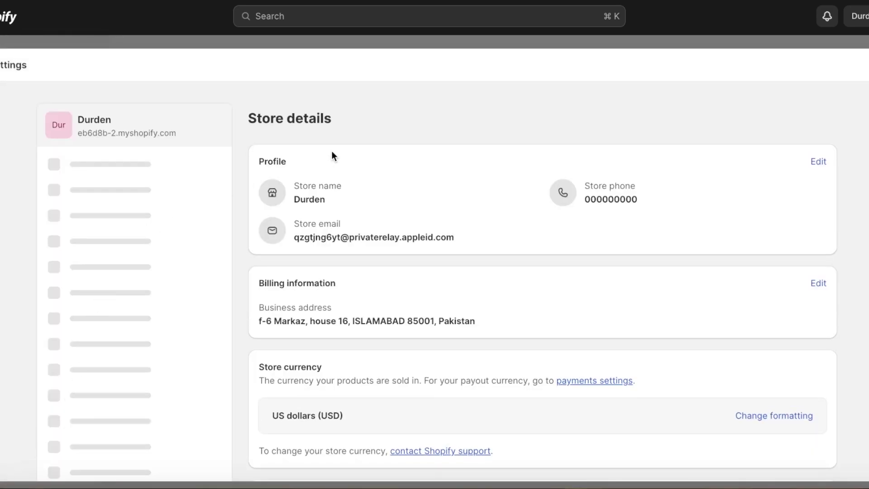
pyautogui.scroll(-4, 127, 219)
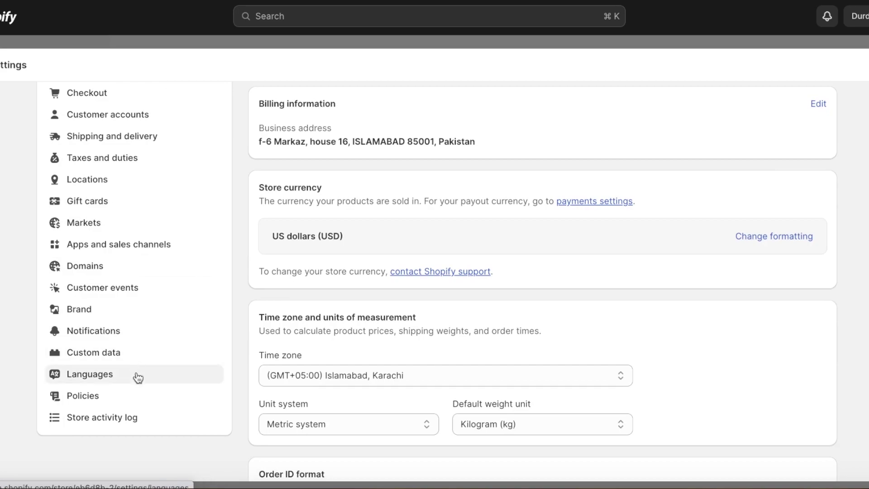
pyautogui.click(87, 397)
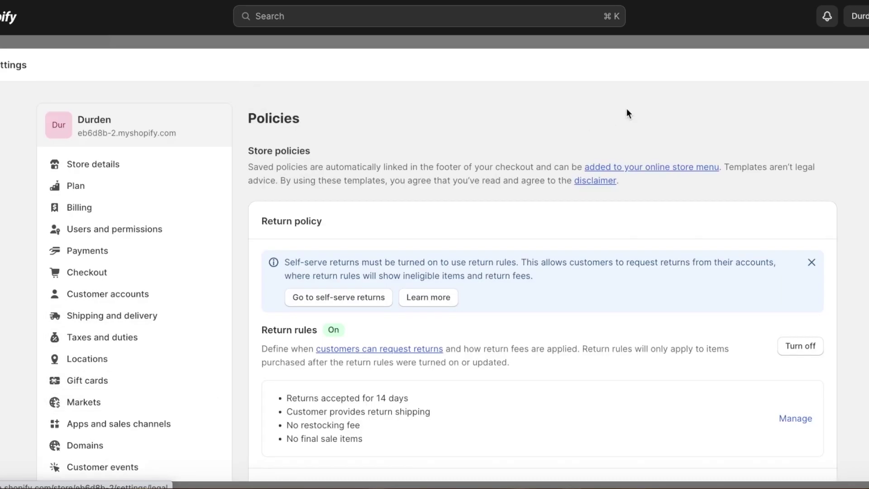
pyautogui.scroll(-1, 575, 135)
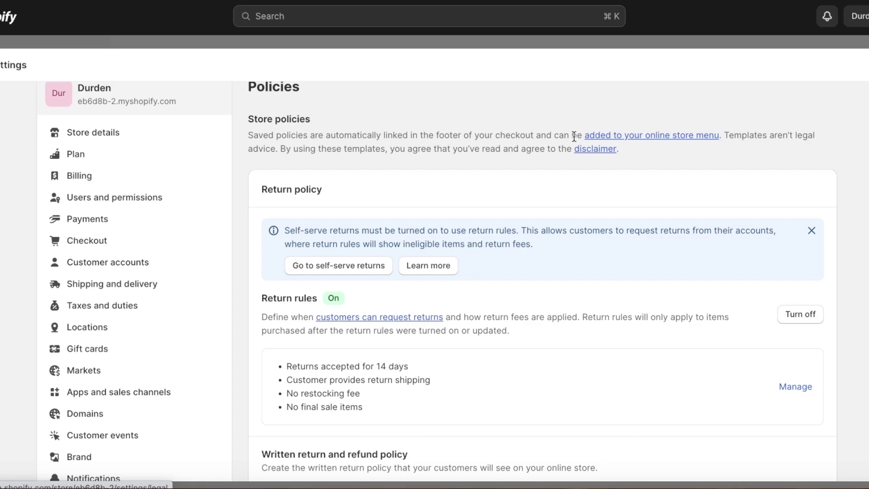
pyautogui.scroll(-1, 325, 240)
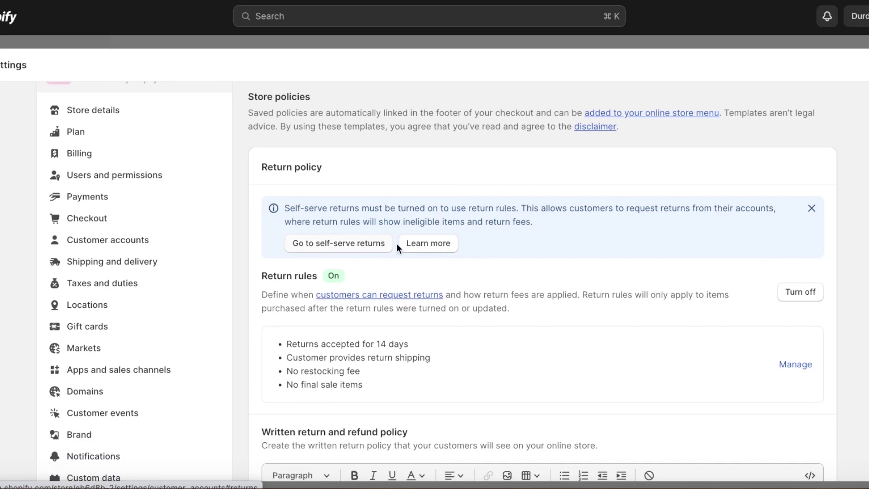
# - Dismiss the self-serve returns notice and turn off the return rules
pyautogui.click(812, 209)
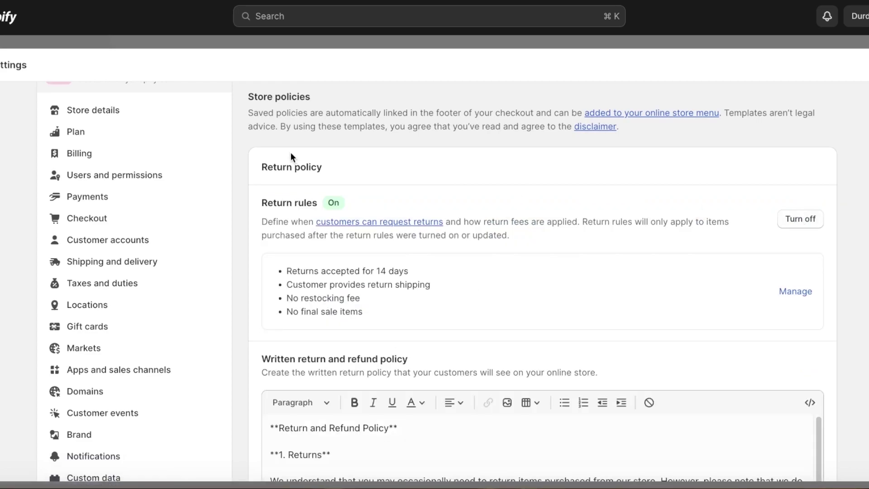
pyautogui.click(799, 219)
pyautogui.click(574, 288)
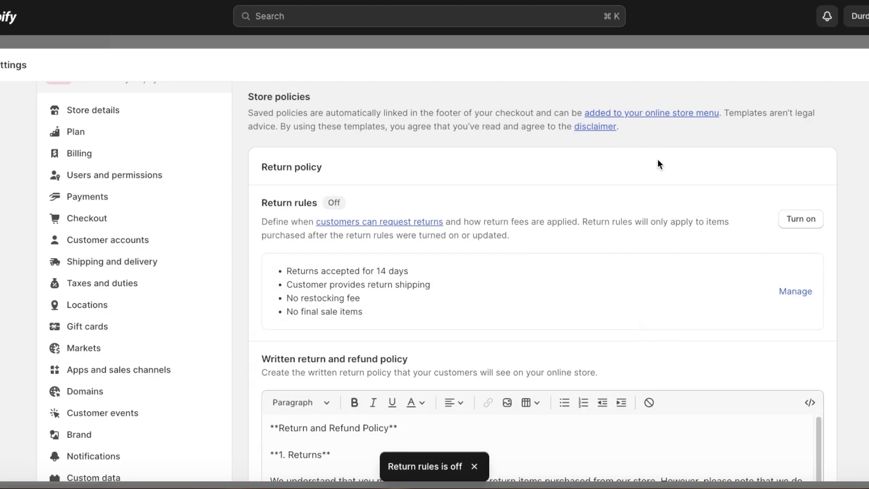
pyautogui.scroll(-2, 657, 152)
pyautogui.scroll(-1, 397, 173)
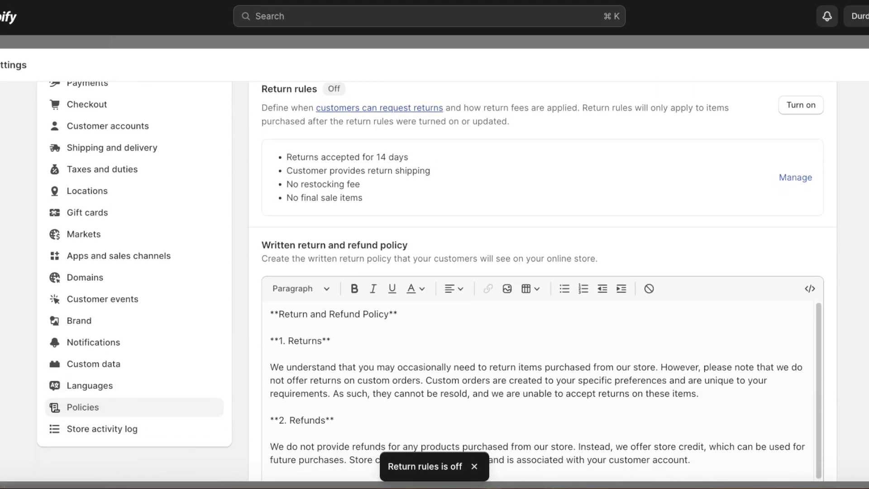
# - Open the default return rules and switch the return window to a custom 7 days
pyautogui.click(790, 179)
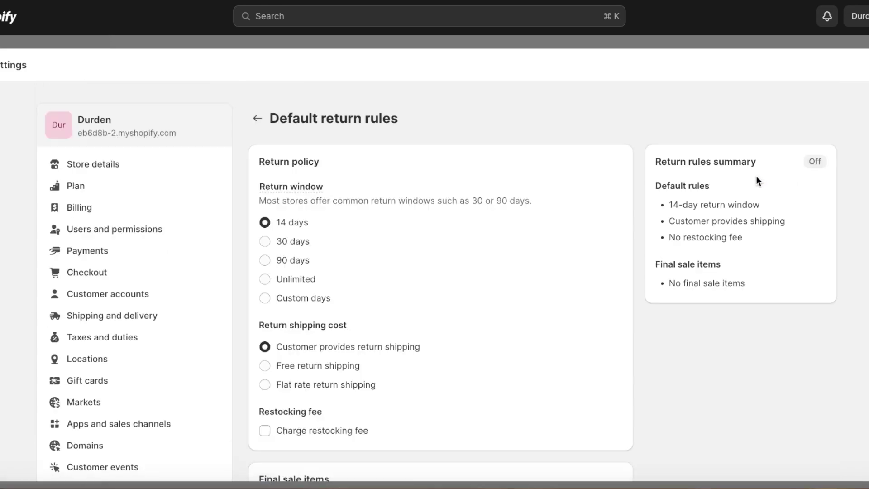
pyautogui.scroll(-3, 304, 172)
pyautogui.scroll(1, 303, 176)
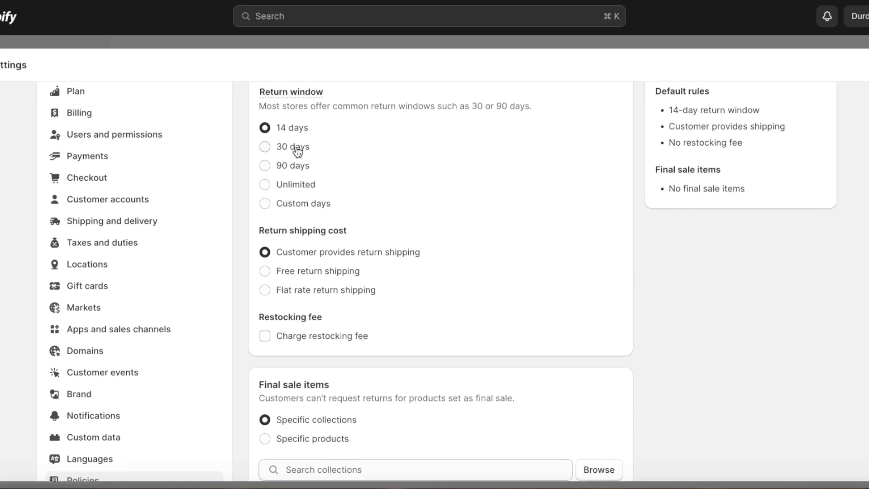
pyautogui.scroll(1, 299, 151)
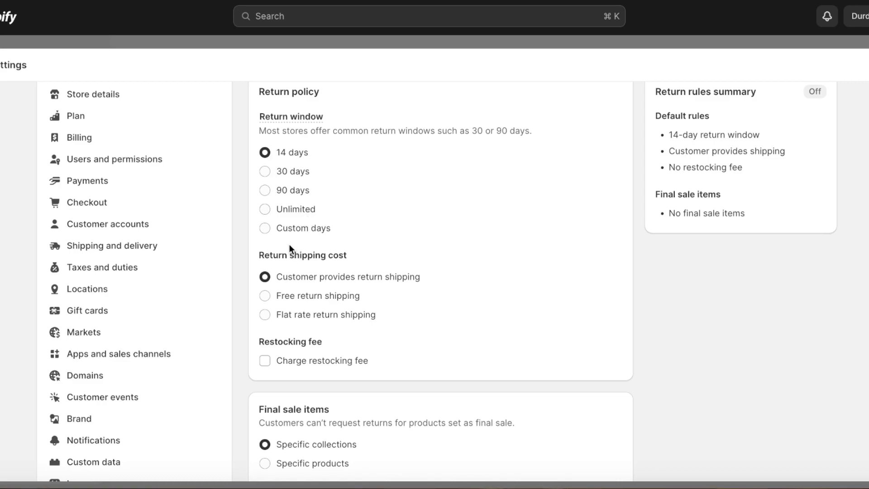
pyautogui.click(292, 229)
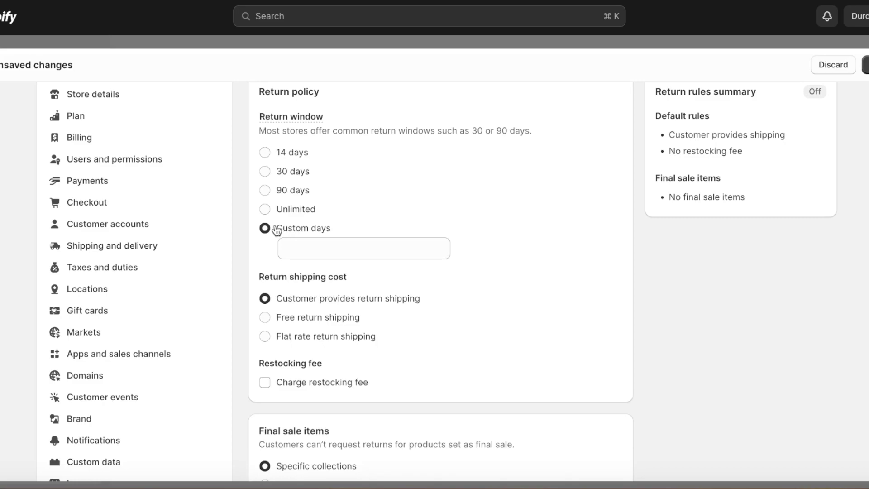
pyautogui.click(310, 240)
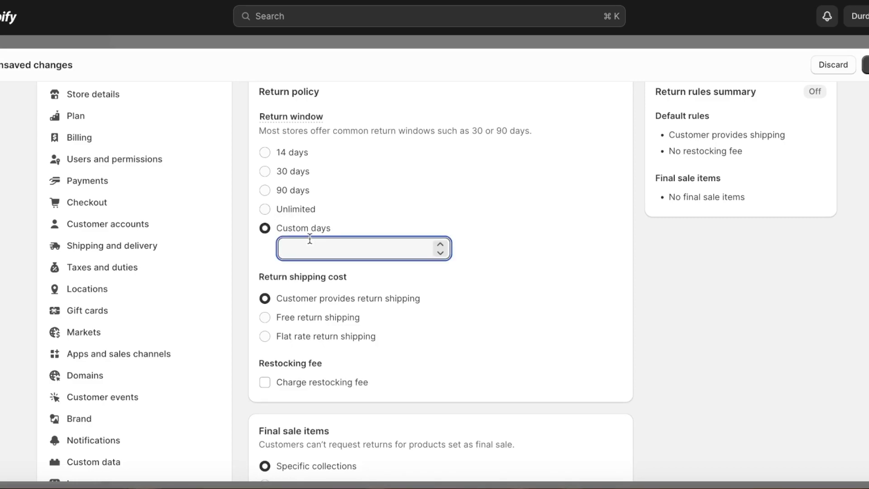
pyautogui.write('7')
pyautogui.scroll(-1, 304, 294)
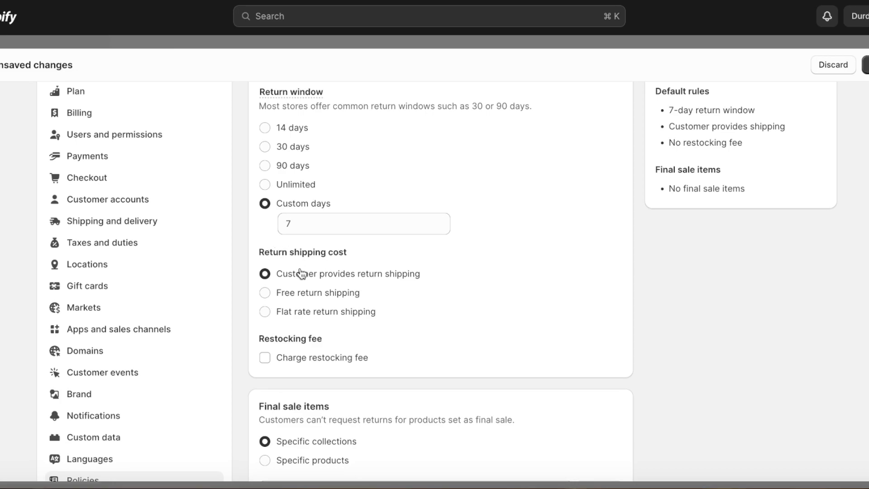
# - Keep 'Customer provides return shipping' and save the 7-day default return rules
pyautogui.click(322, 296)
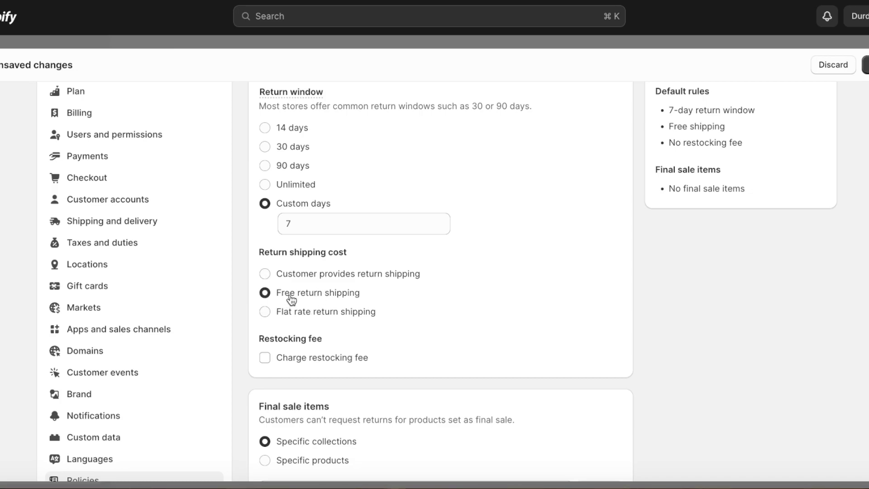
pyautogui.click(280, 317)
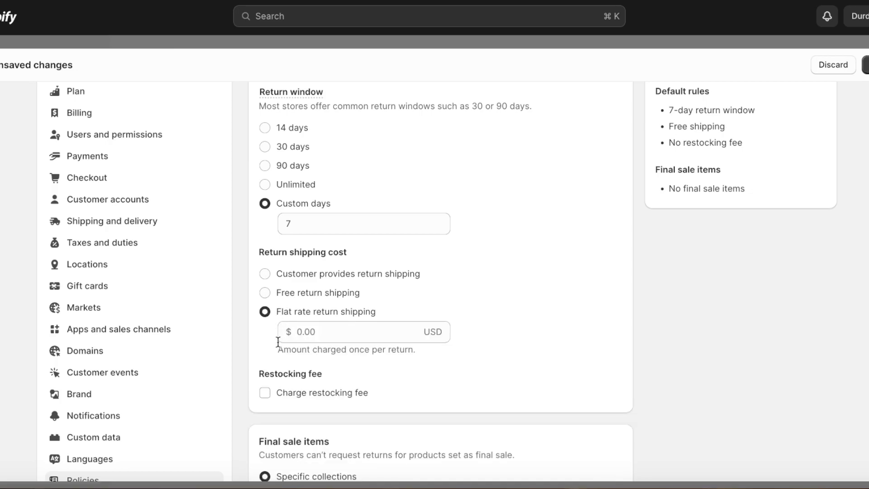
pyautogui.click(265, 274)
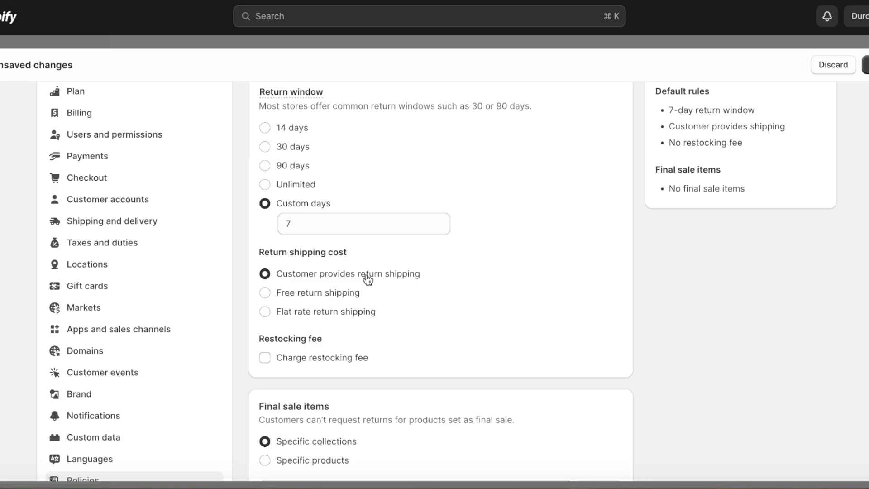
pyautogui.scroll(-1, 365, 282)
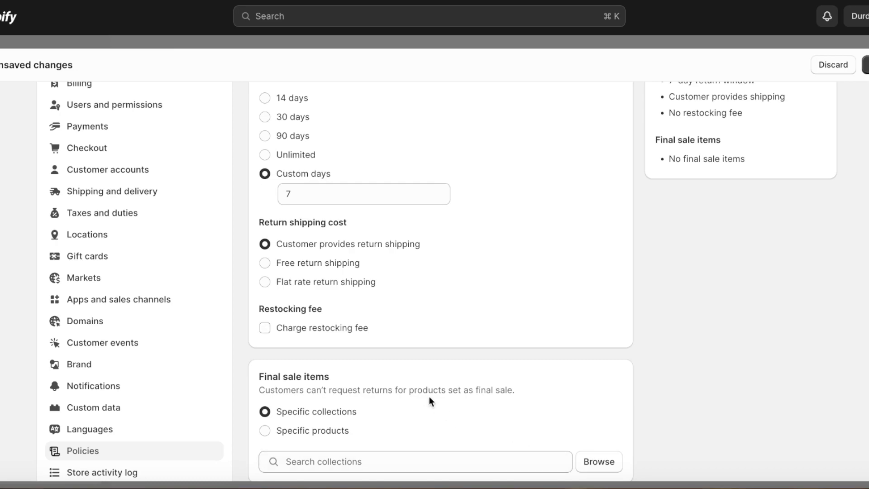
pyautogui.scroll(-3, 426, 244)
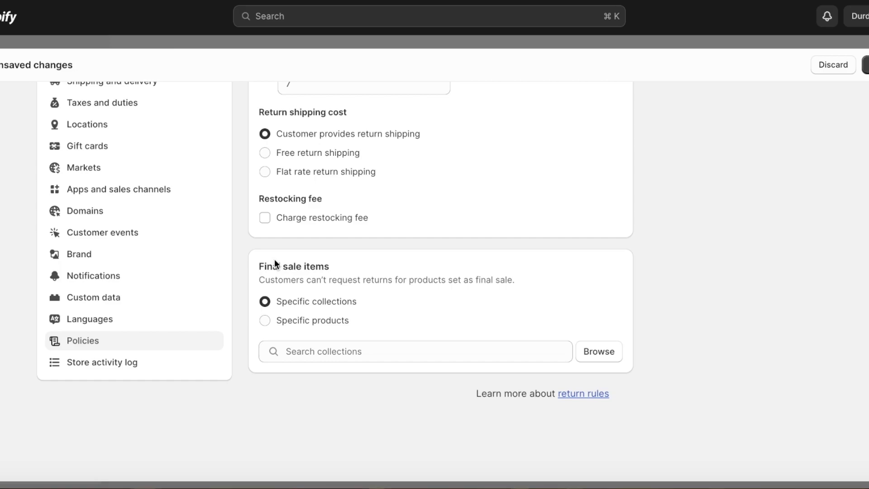
pyautogui.scroll(5, 795, 118)
pyautogui.click(866, 65)
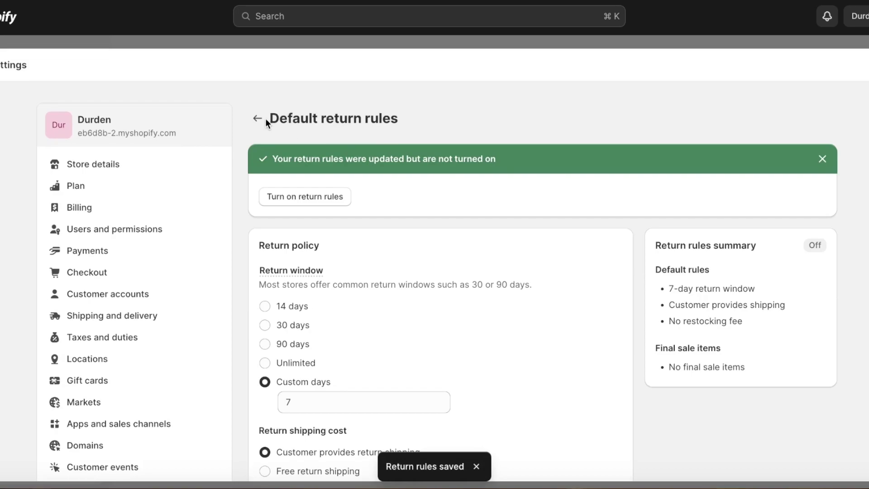
# - Go back to the Policies settings page and review its sections
pyautogui.click(257, 118)
pyautogui.scroll(-8, 319, 201)
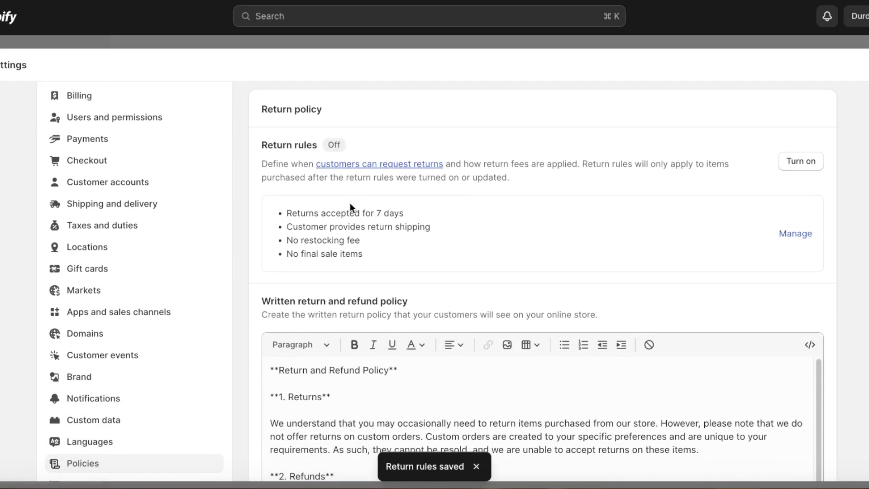
pyautogui.scroll(4, 329, 130)
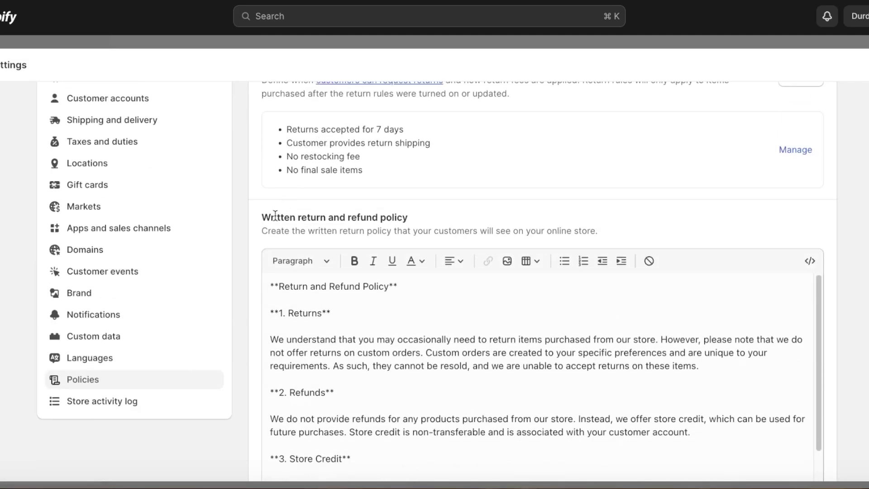
pyautogui.scroll(-10, 277, 220)
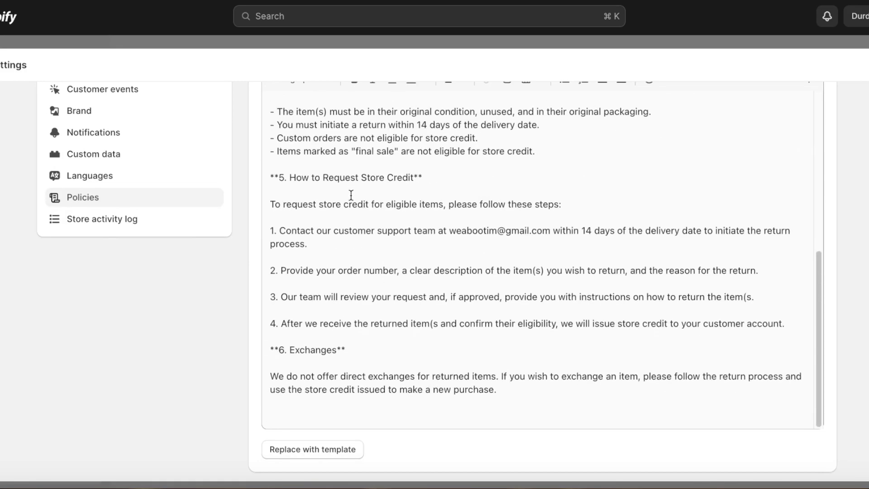
pyautogui.scroll(-8, 770, 254)
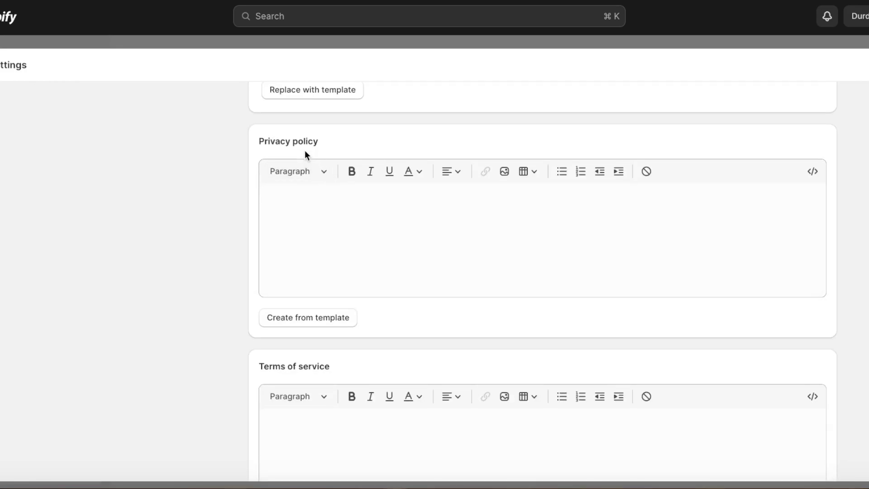
pyautogui.scroll(-5, 305, 150)
pyautogui.scroll(-6, 281, 194)
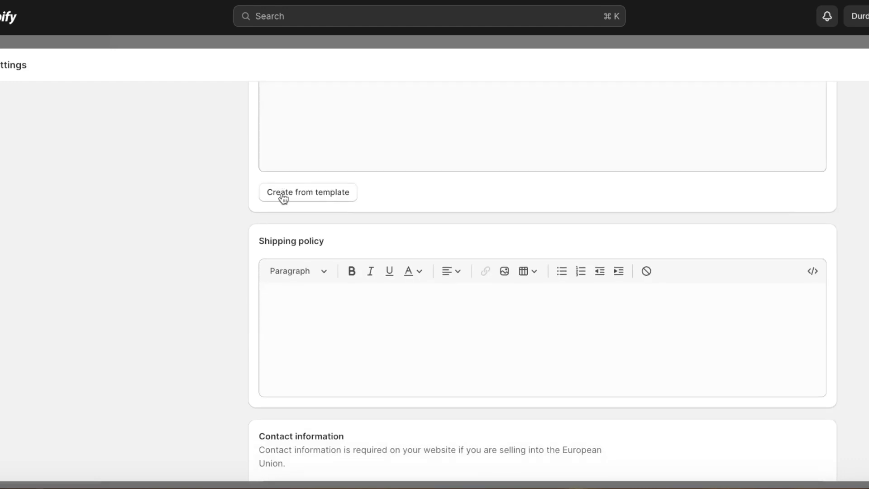
pyautogui.scroll(-4, 285, 234)
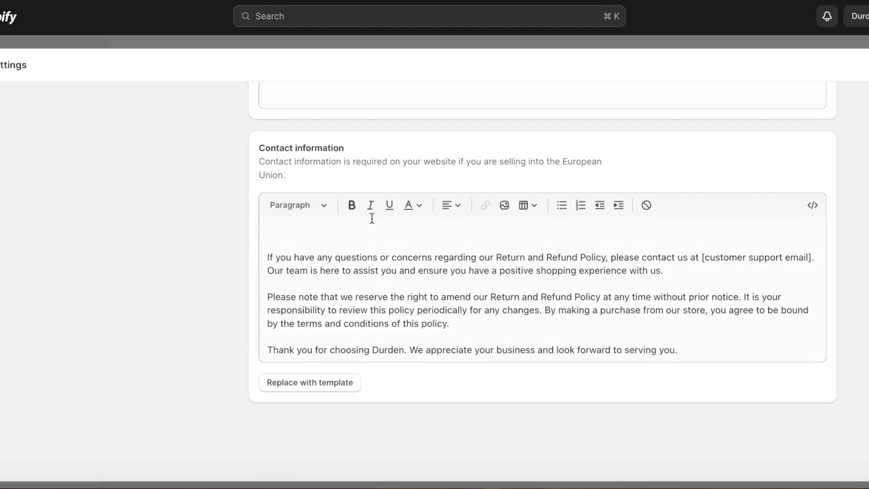
pyautogui.scroll(15, 423, 271)
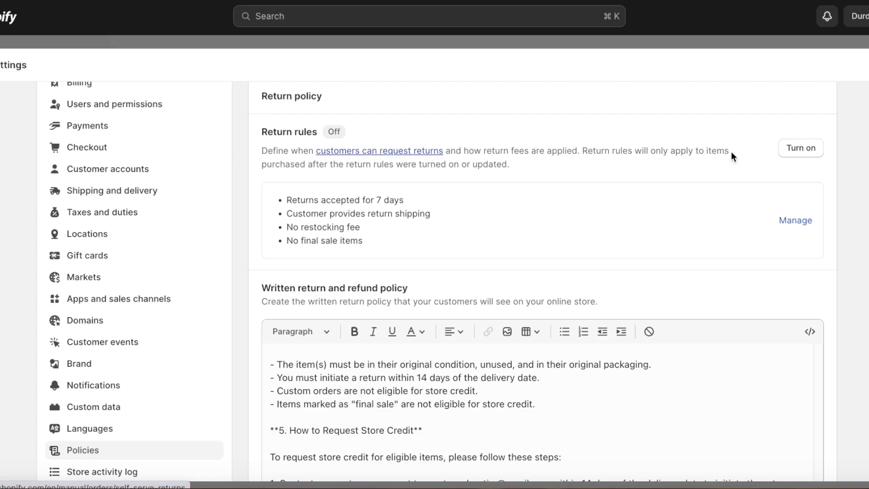
# - Turn on the return rules so their badge reads On
pyautogui.click(786, 153)
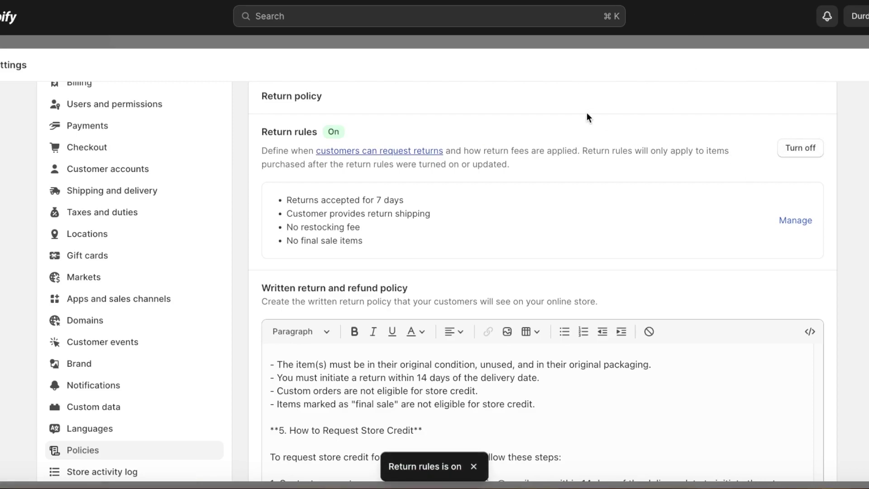
pyautogui.moveTo(305, 194); pyautogui.dragTo(298, 265)
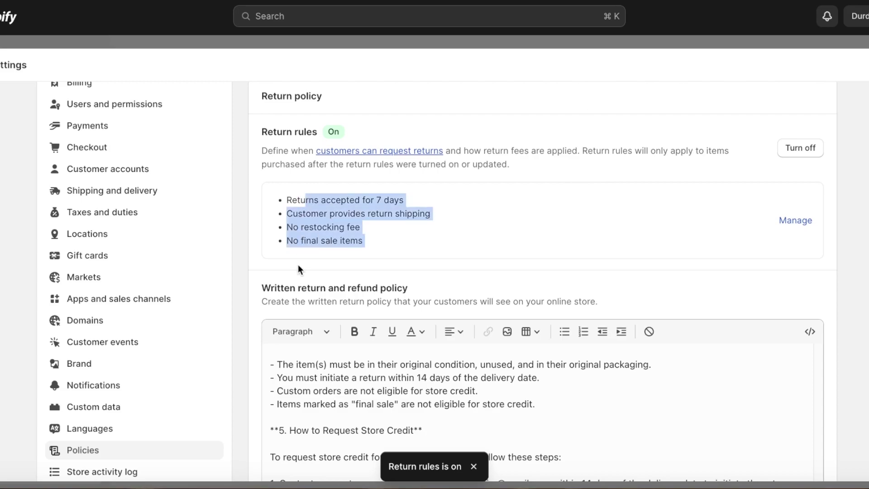
pyautogui.click(297, 205)
pyautogui.scroll(-3, 298, 209)
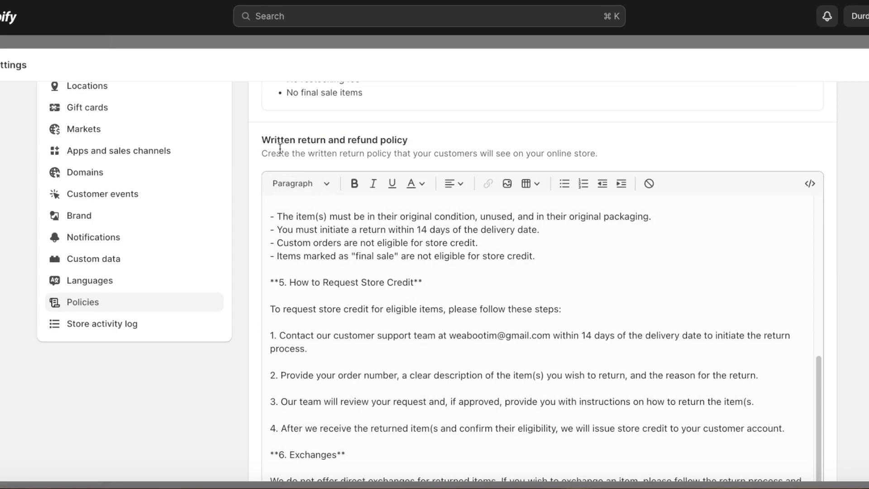
# - Delete all text from the written return and refund policy, then select the four return-rule bullets
pyautogui.scroll(-3, 549, 244)
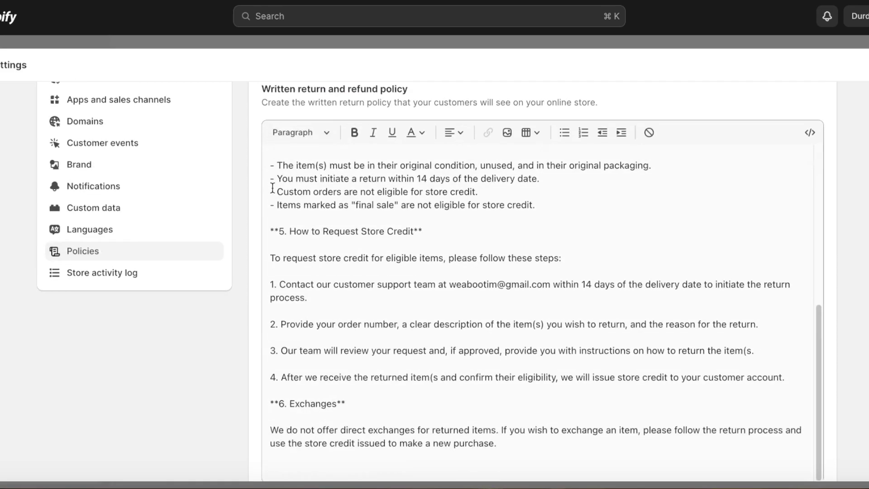
pyautogui.moveTo(515, 368); pyautogui.dragTo(283, 344)
pyautogui.scroll(-2, 283, 344)
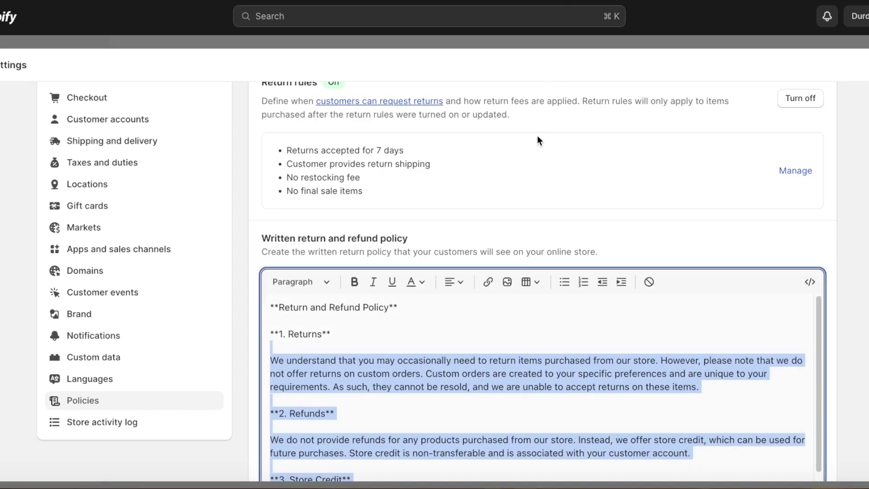
pyautogui.press('BackSpace')
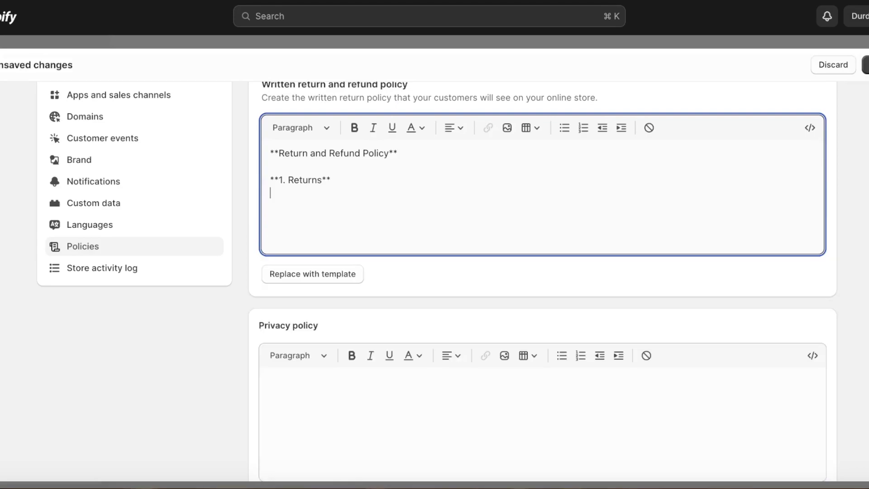
pyautogui.hotkey('ctrl', 'a')
pyautogui.scroll(1, 372, 228)
pyautogui.press('BackSpace')
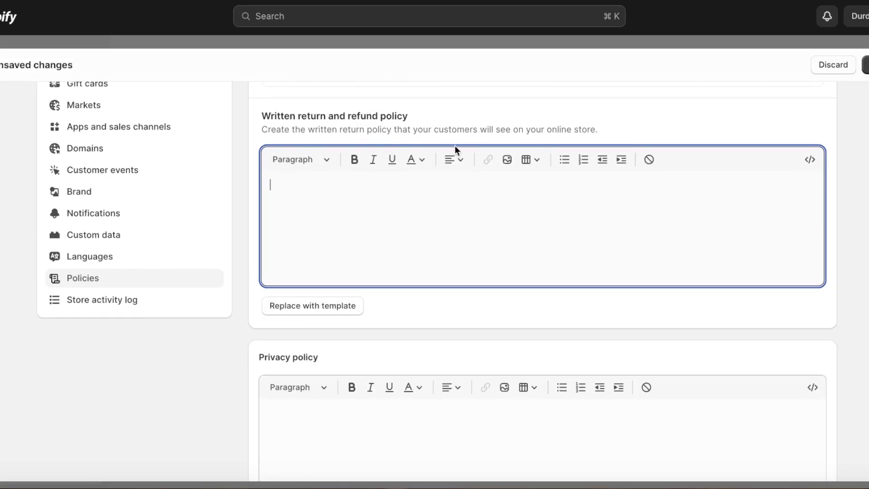
pyautogui.scroll(4, 455, 145)
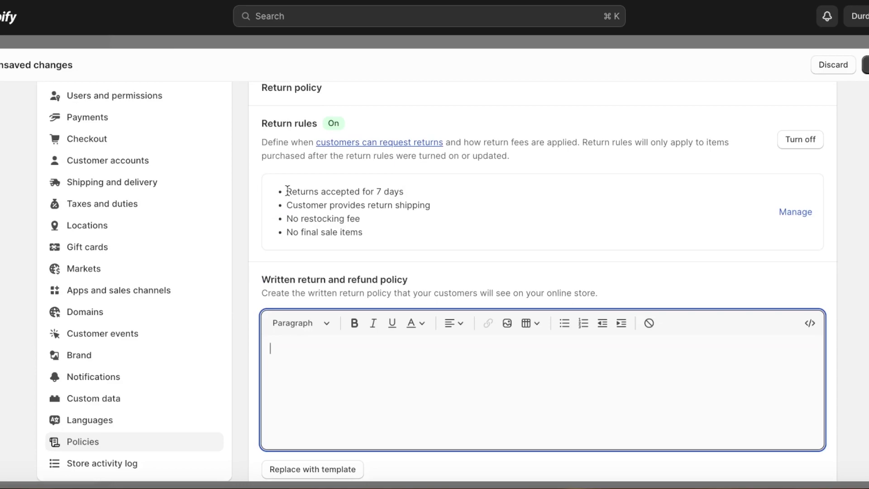
pyautogui.moveTo(286, 191); pyautogui.dragTo(434, 257)
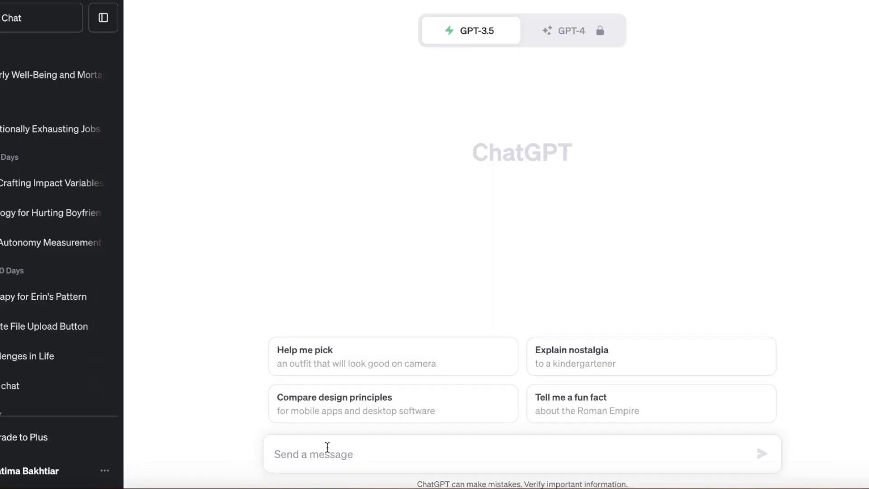
# - Ask ChatGPT for a store-credit-only return and exchange policy built from the pasted rules
pyautogui.write('Returns accepted for 7 days Customer provides return shipping No restocking fee No final sale items')
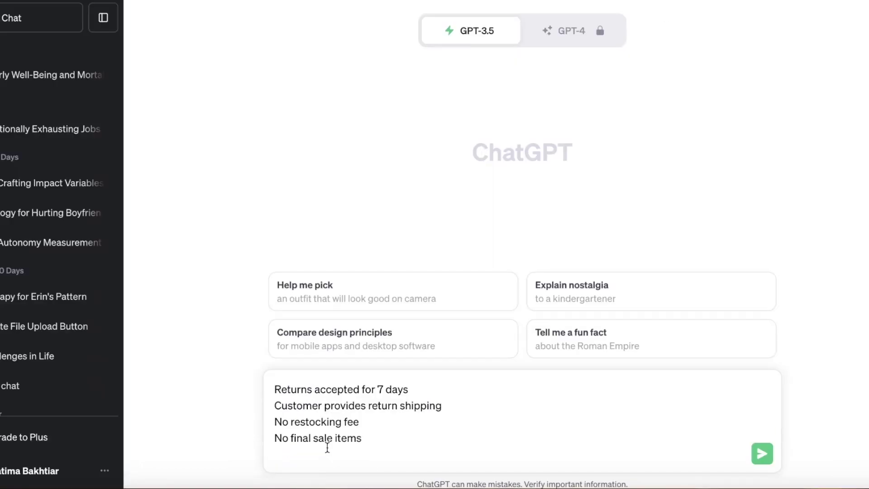
pyautogui.write('s')
pyautogui.write('built')
pyautogui.write(' shopify retur')
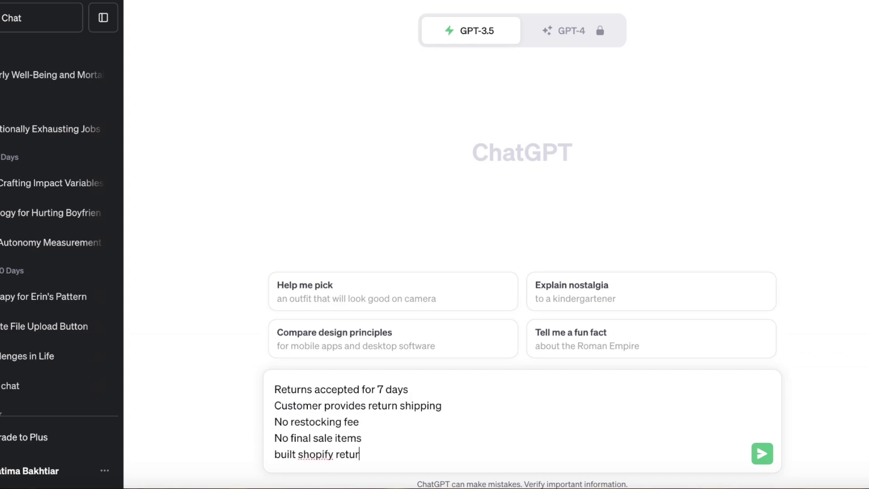
pyautogui.write('n and ech')
pyautogui.write('xchange policie')
pyautogui.write('s. ')
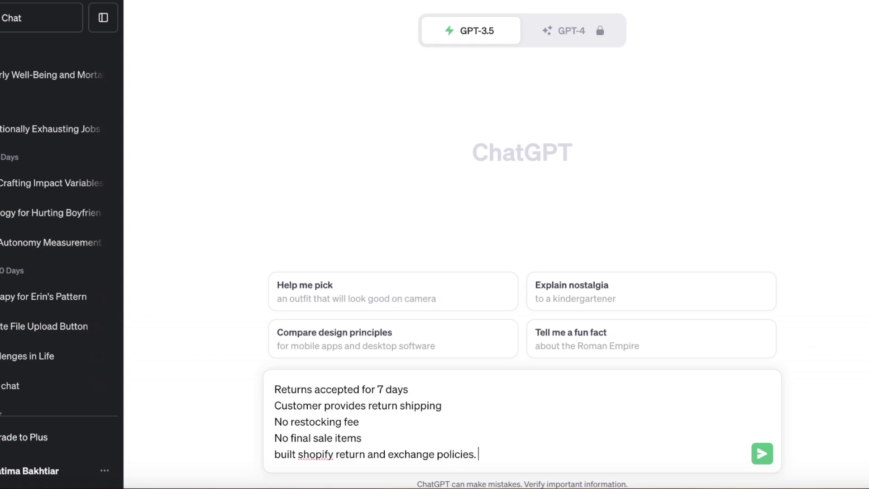
pyautogui.write('No returns wi')
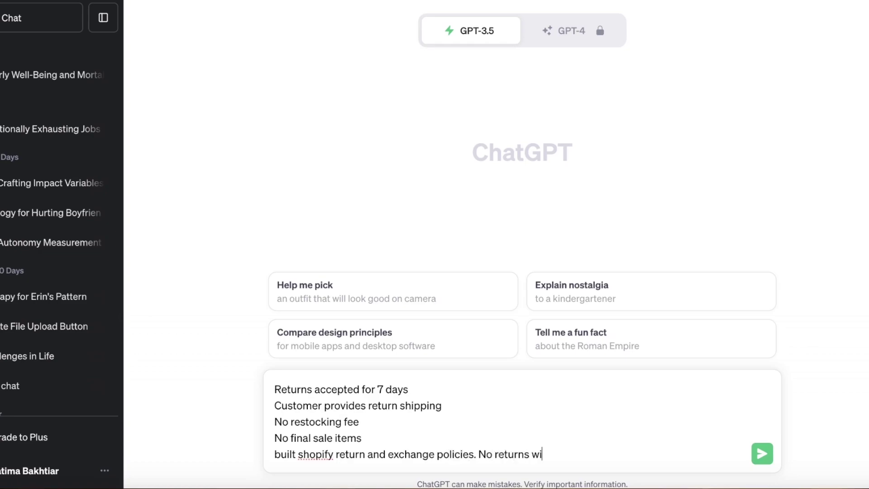
pyautogui.write('ll be accepted ')
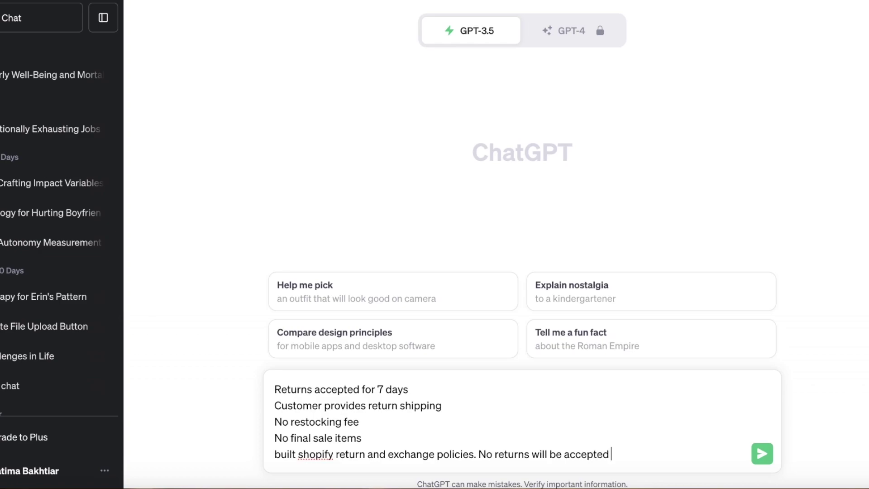
pyautogui.write(', only dtore credit')
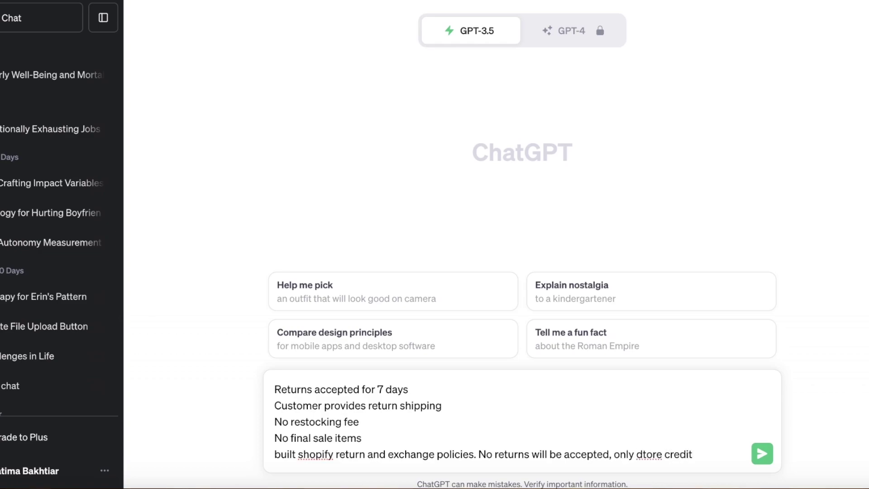
pyautogui.write(' is provided')
pyautogui.press('Return')
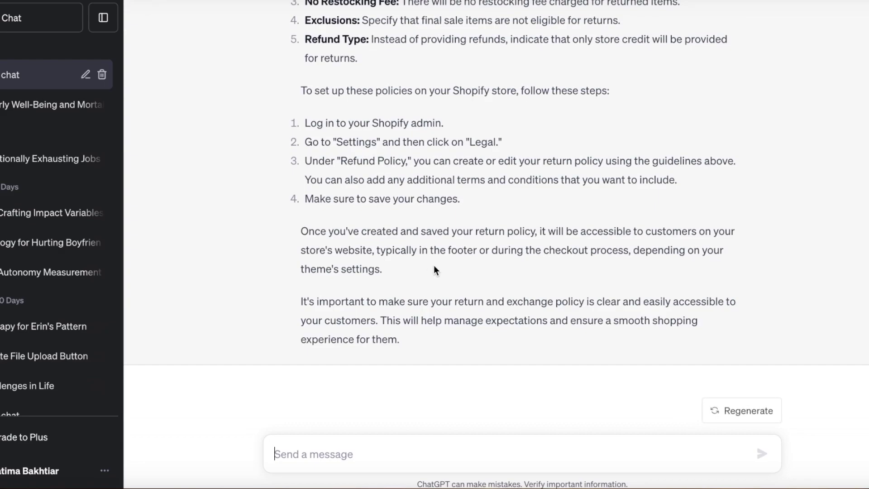
pyautogui.scroll(6, 434, 265)
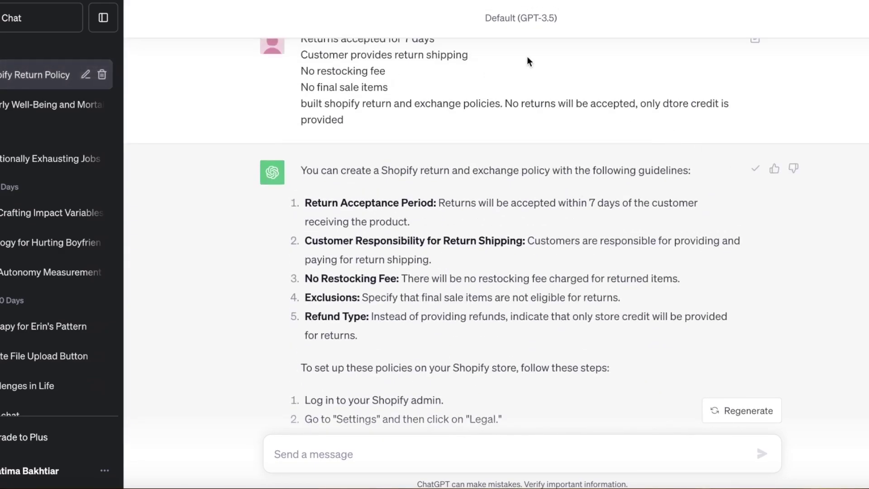
pyautogui.click(557, 5)
# - Paste ChatGPT's store-credit policy into the empty written return and refund policy
pyautogui.click(367, 359)
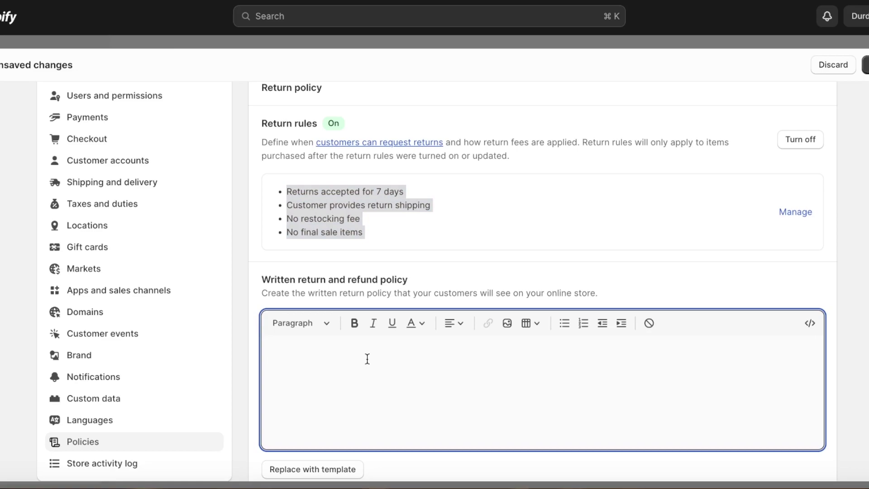
pyautogui.press('super+v')
pyautogui.scroll(-1, 367, 359)
pyautogui.scroll(-5, 371, 344)
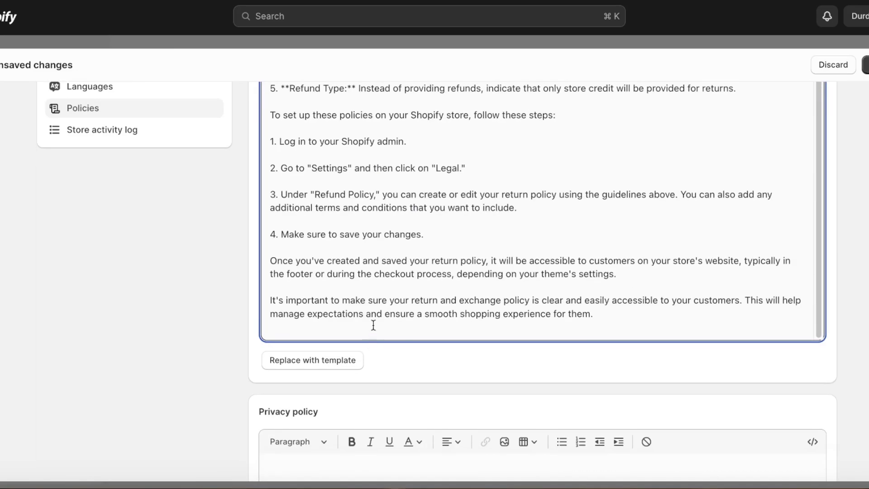
pyautogui.scroll(10, 374, 325)
pyautogui.scroll(-3, 405, 317)
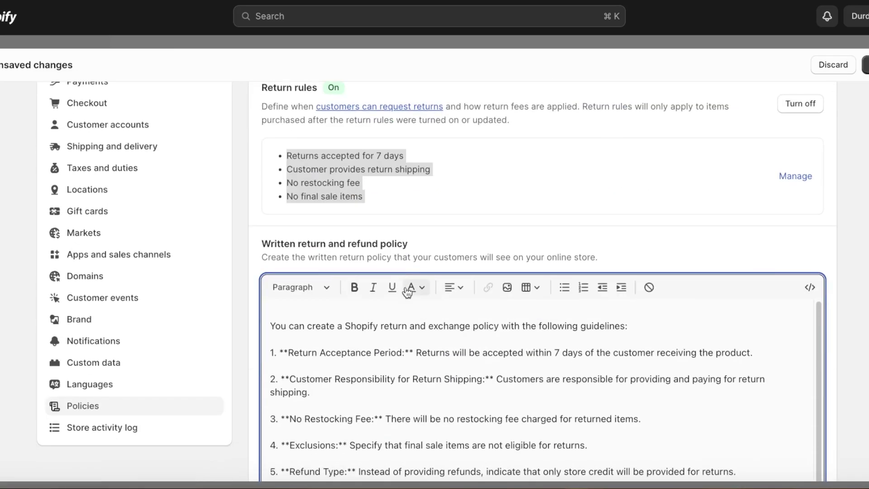
# - Delete the policy's leftover intro line and save the store policies
pyautogui.moveTo(649, 327); pyautogui.dragTo(239, 339)
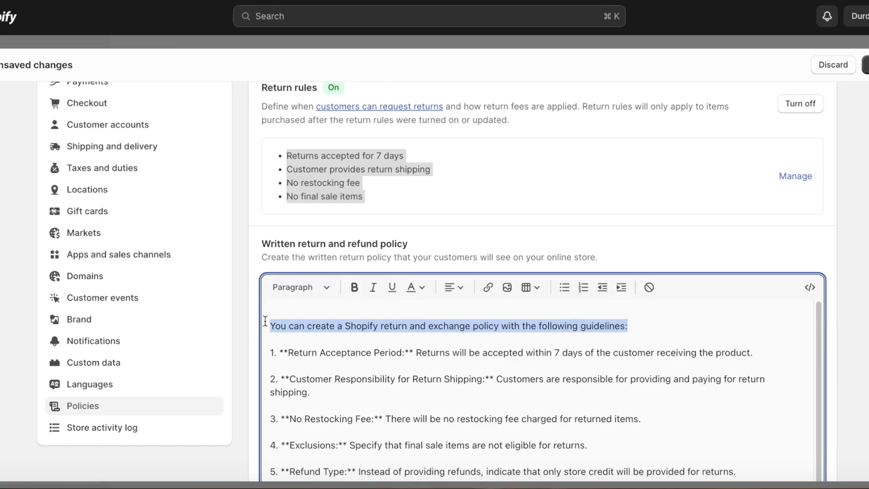
pyautogui.press('BackSpace')
pyautogui.click(536, 218)
pyautogui.scroll(-15, 536, 218)
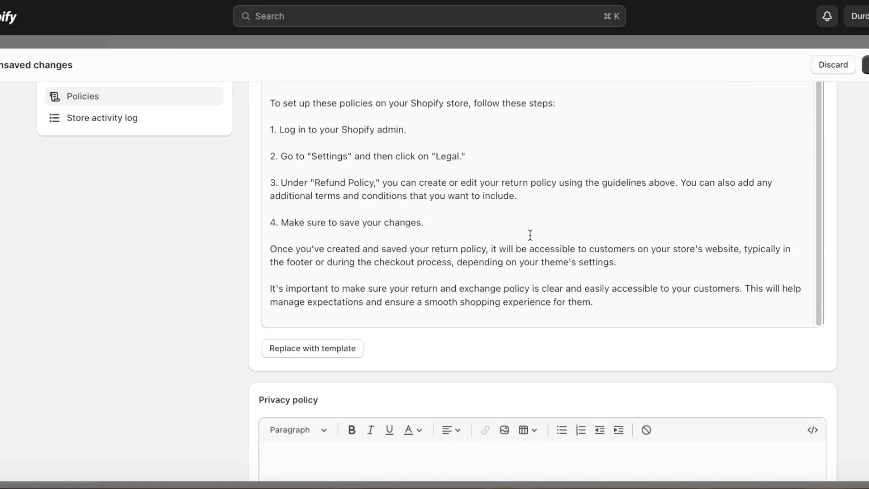
pyautogui.scroll(3, 498, 256)
pyautogui.scroll(3, 477, 246)
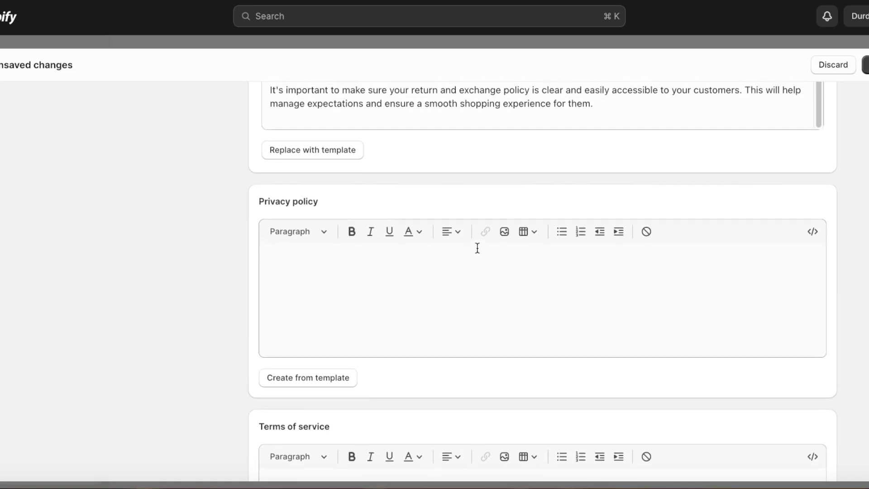
pyautogui.click(866, 64)
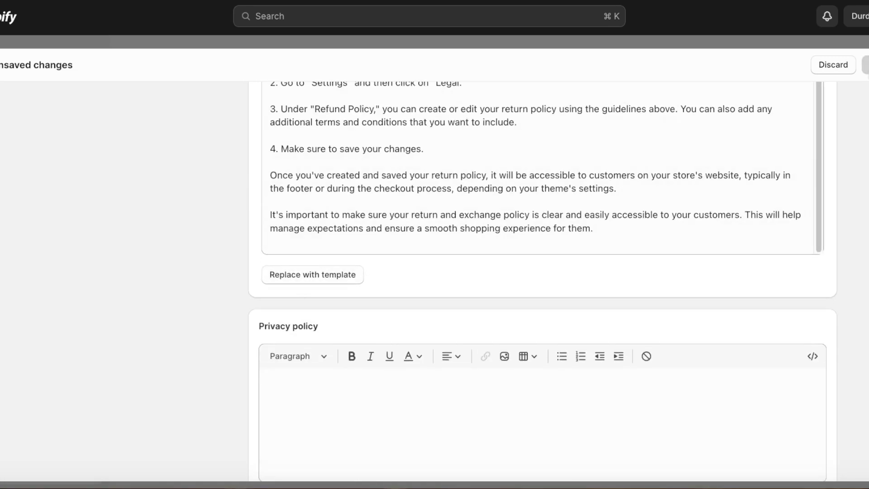
pyautogui.scroll(-6, 429, 258)
pyautogui.scroll(3, 430, 255)
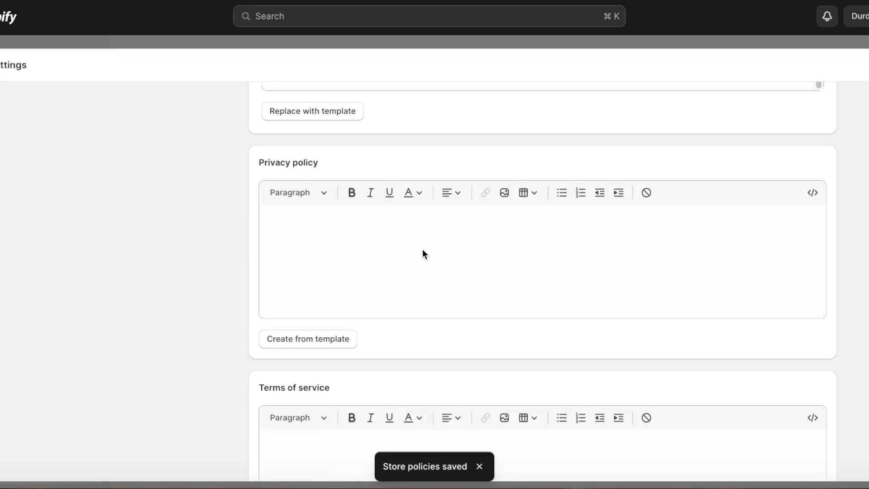
# - Create the privacy policy from Shopify's template and review the inserted text and merchant notes
pyautogui.click(307, 341)
pyautogui.scroll(-2, 301, 334)
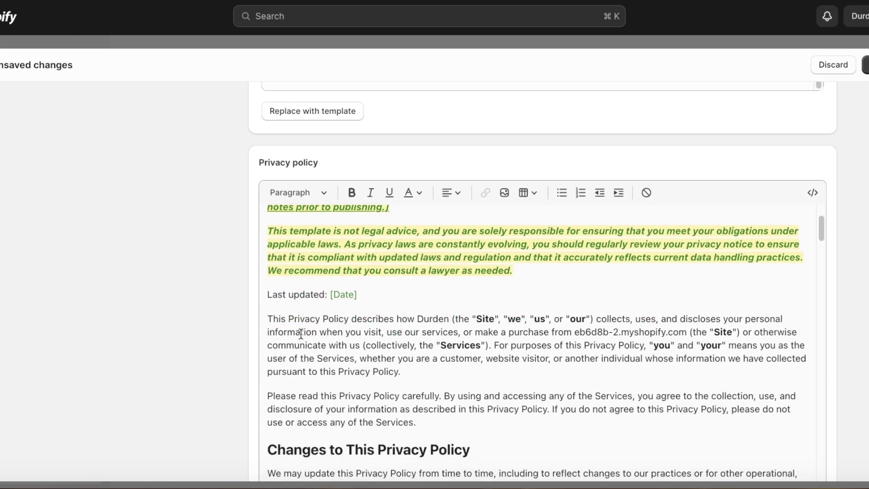
pyautogui.scroll(-10, 311, 344)
pyautogui.scroll(-5, 843, 237)
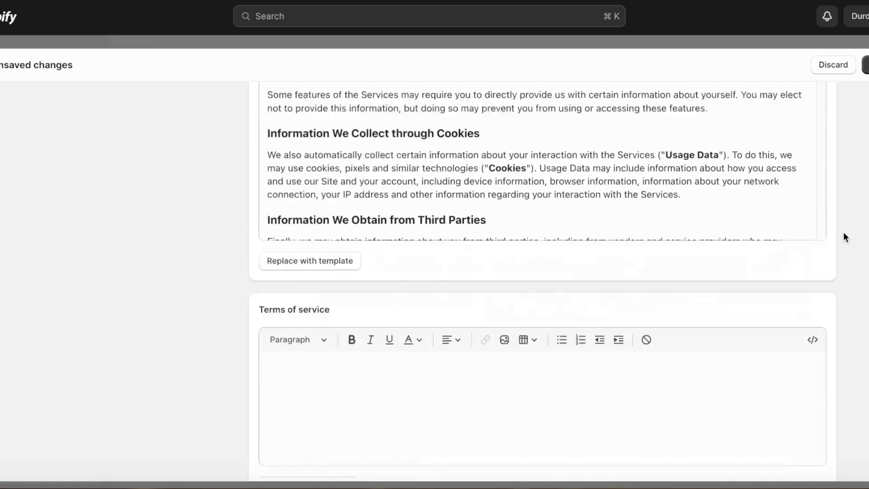
pyautogui.scroll(3, 535, 220)
pyautogui.scroll(-10, 551, 157)
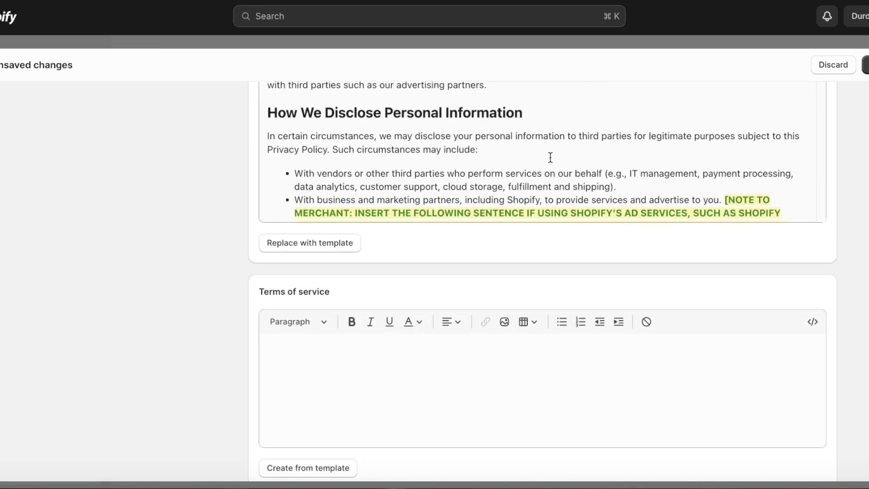
pyautogui.scroll(-20, 550, 157)
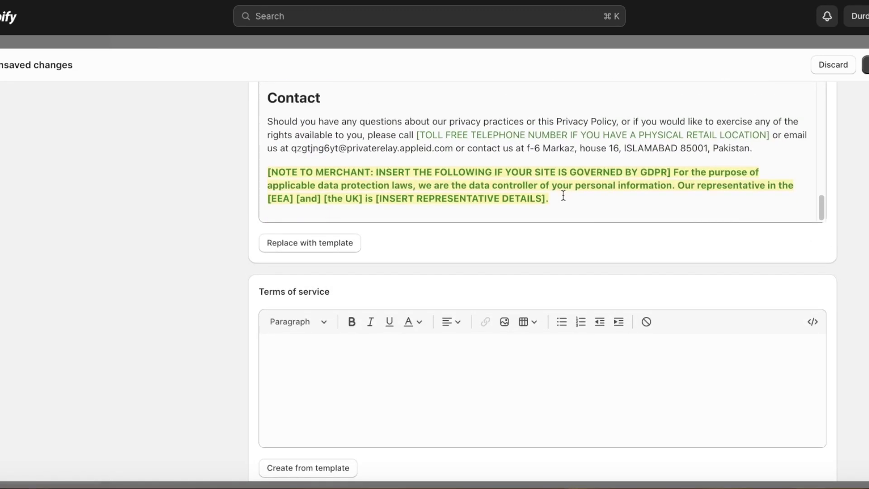
pyautogui.scroll(10, 564, 195)
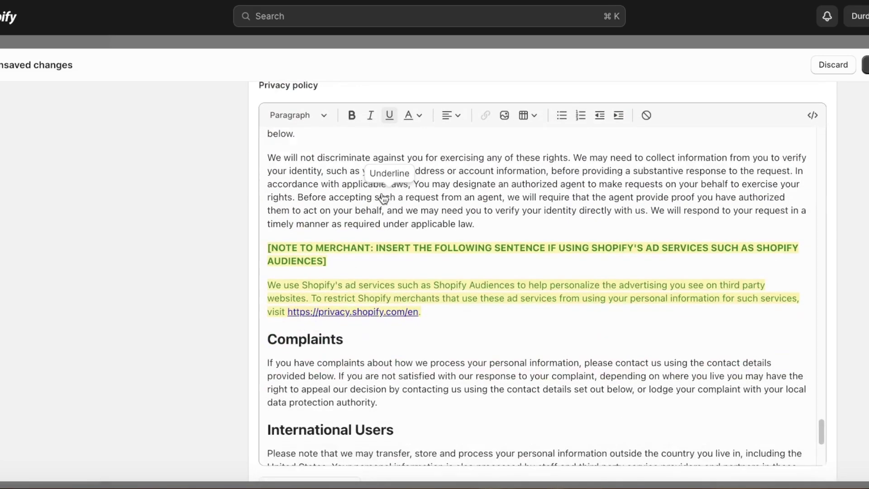
pyautogui.scroll(-2, 383, 199)
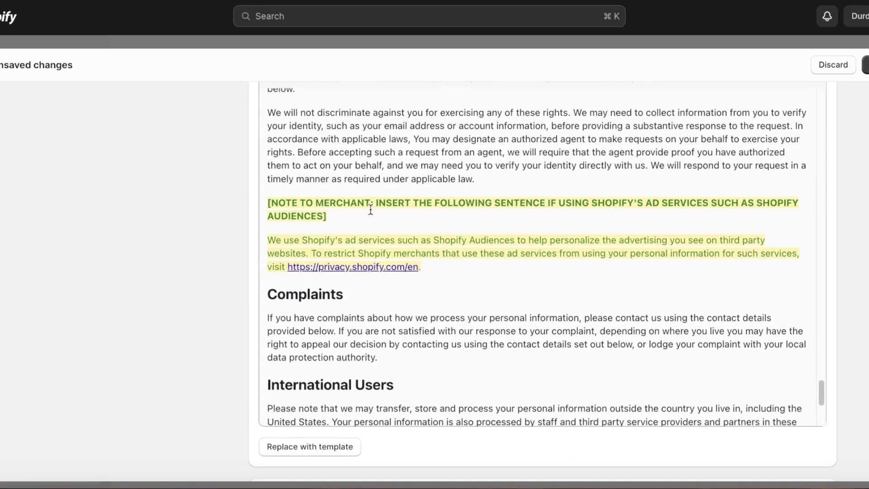
pyautogui.scroll(1, 371, 210)
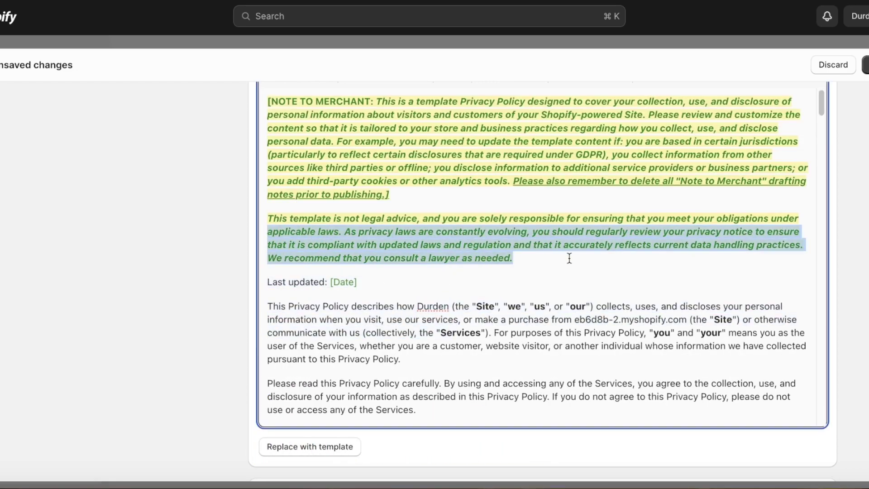
# - Delete the two opening NOTE TO MERCHANT paragraphs from the privacy policy
pyautogui.click(569, 257)
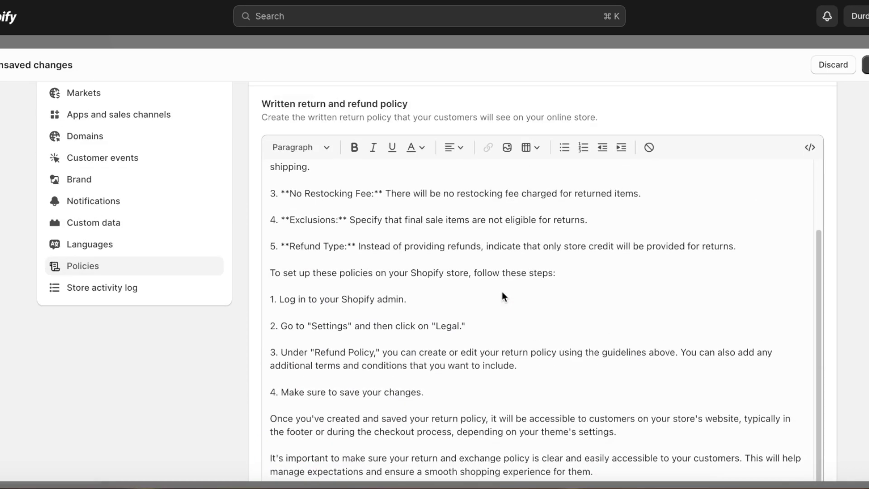
pyautogui.scroll(-5, 502, 292)
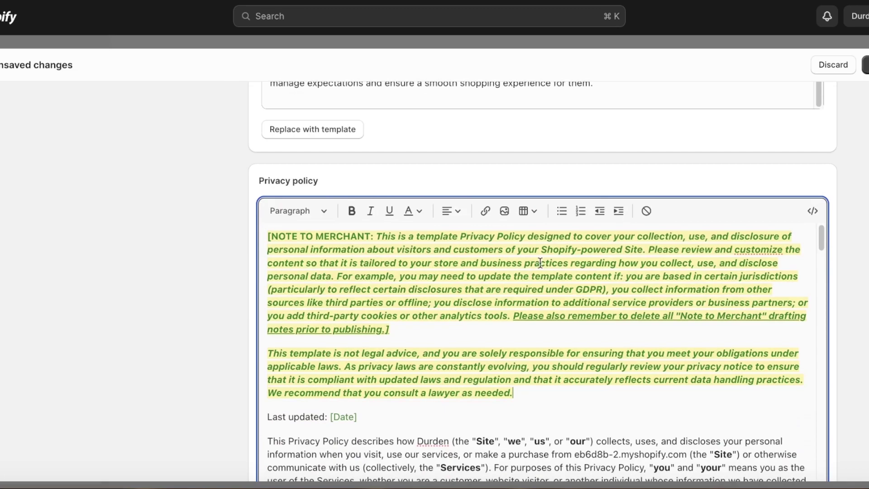
pyautogui.scroll(-3, 617, 224)
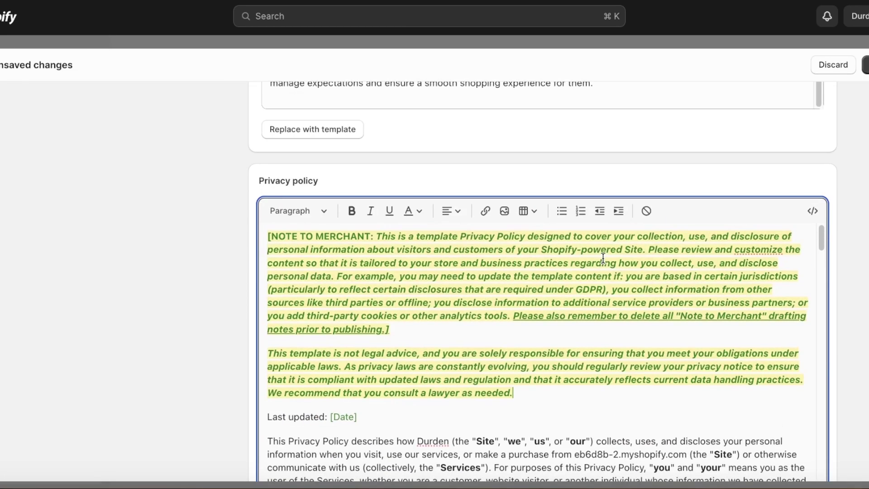
pyautogui.moveTo(514, 393); pyautogui.dragTo(257, 240)
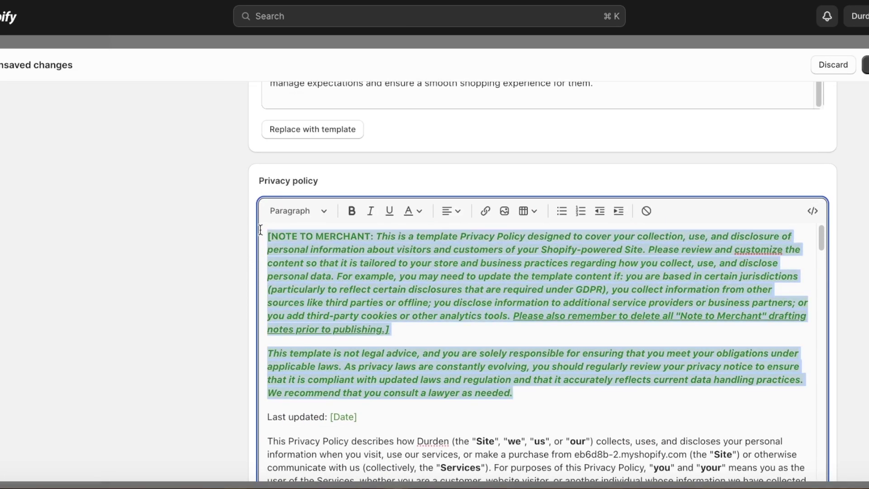
pyautogui.press('BackSpace')
# - Replace the [Date] placeholder with 1.Nov.2023
pyautogui.click(373, 248)
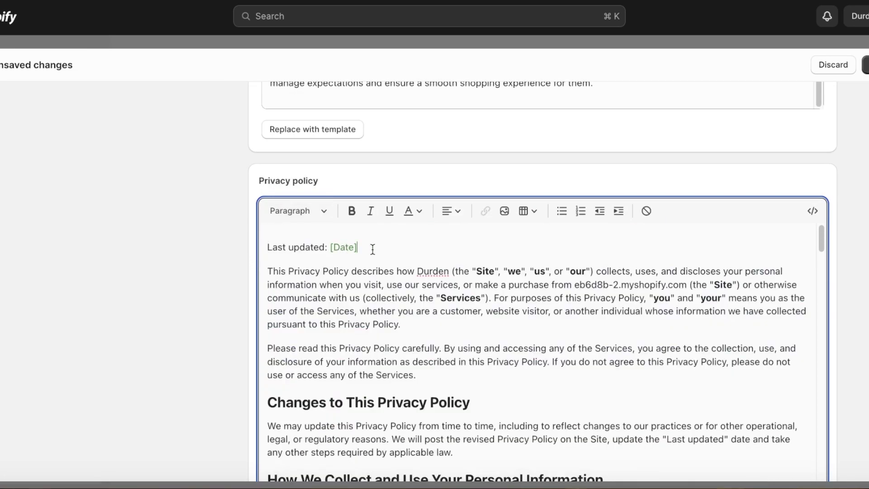
pyautogui.press('BackSpace')
pyautogui.press('BackSpace')
pyautogui.press('BackSpace')
pyautogui.write('1.Nov.2023')
# - Delete the business and marketing partners bullet
pyautogui.scroll(-1, 408, 298)
pyautogui.scroll(-5, 408, 298)
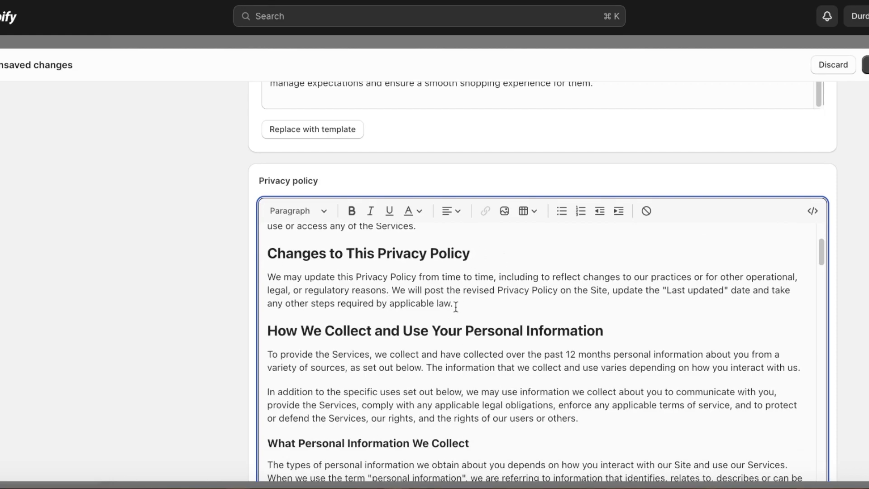
pyautogui.scroll(-15, 453, 304)
pyautogui.scroll(-10, 444, 304)
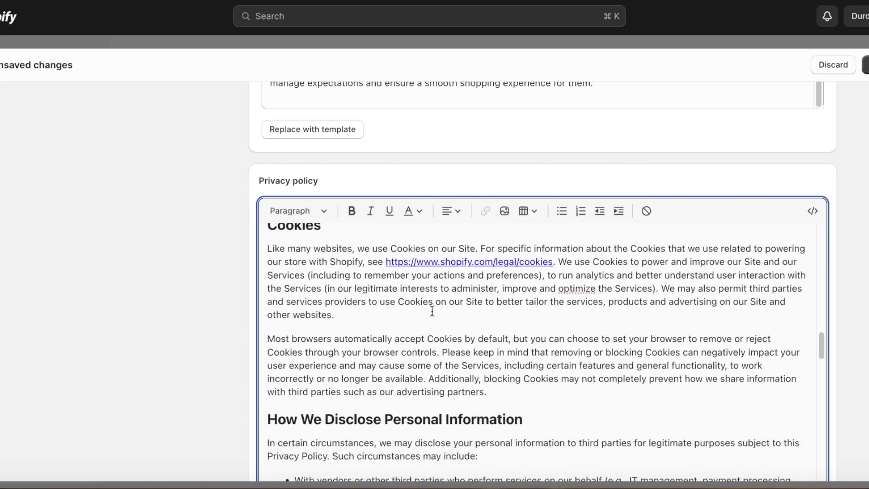
pyautogui.scroll(-5, 433, 312)
pyautogui.scroll(1, 290, 294)
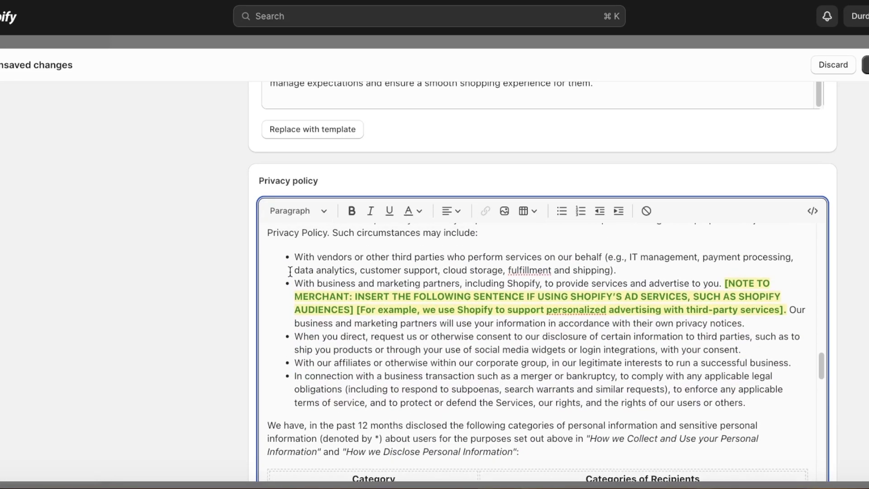
pyautogui.moveTo(290, 311); pyautogui.dragTo(841, 340)
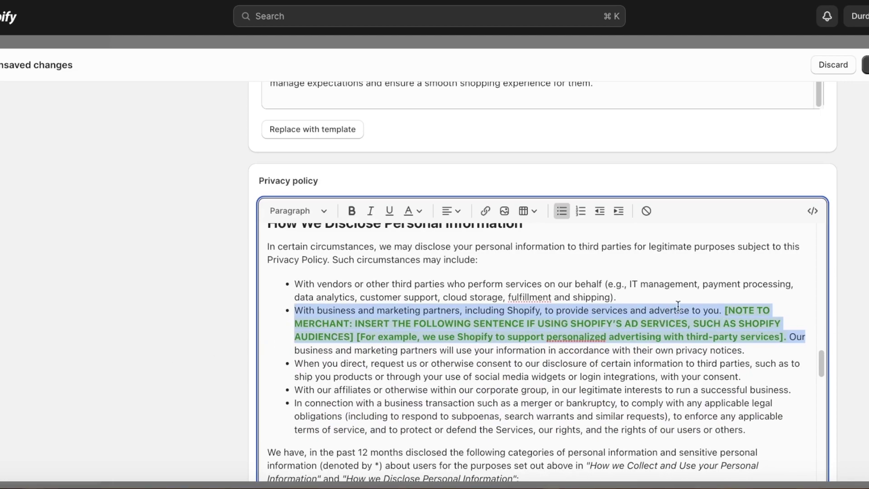
pyautogui.click(263, 330)
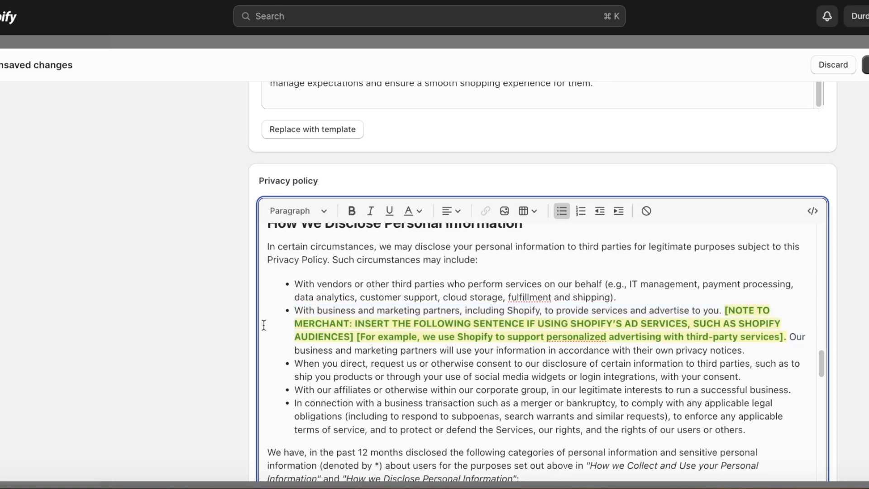
pyautogui.moveTo(277, 309)
pyautogui.mouseDown()
pyautogui.moveTo(806, 351)
pyautogui.moveTo(801, 358)
pyautogui.moveTo(369, 311)
pyautogui.moveTo(284, 318)
pyautogui.moveTo(287, 310)
pyautogui.mouseUp()
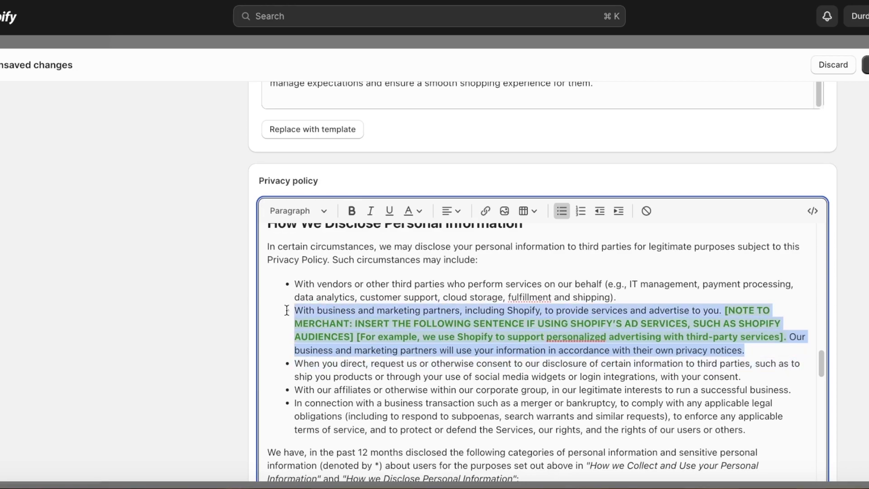
pyautogui.press('BackSpace')
# - Delete the sold-and-shared section, then undo to restore it
pyautogui.scroll(-5, 397, 308)
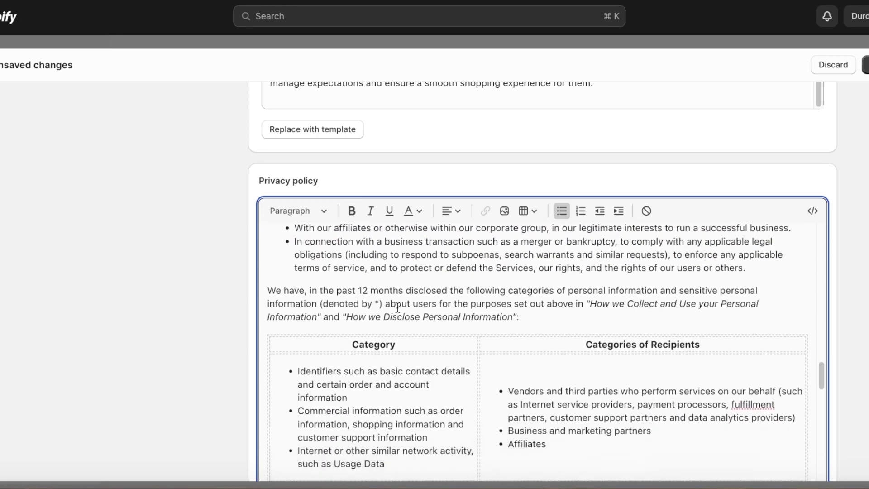
pyautogui.scroll(-2, 398, 308)
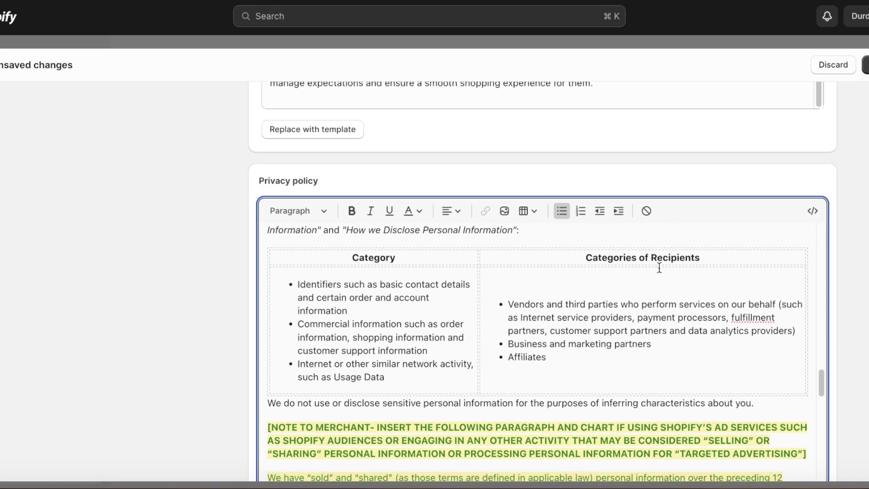
pyautogui.scroll(-2, 660, 268)
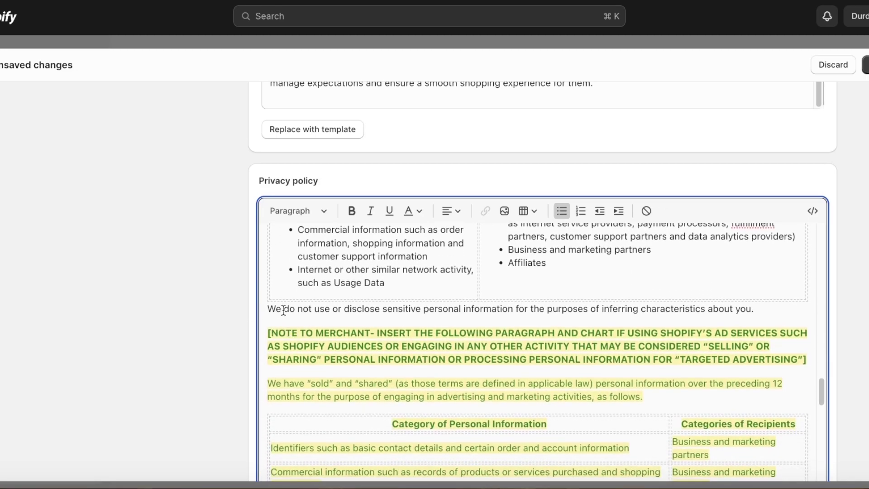
pyautogui.moveTo(267, 333); pyautogui.dragTo(703, 377)
pyautogui.scroll(-3, 584, 349)
pyautogui.press('BackSpace')
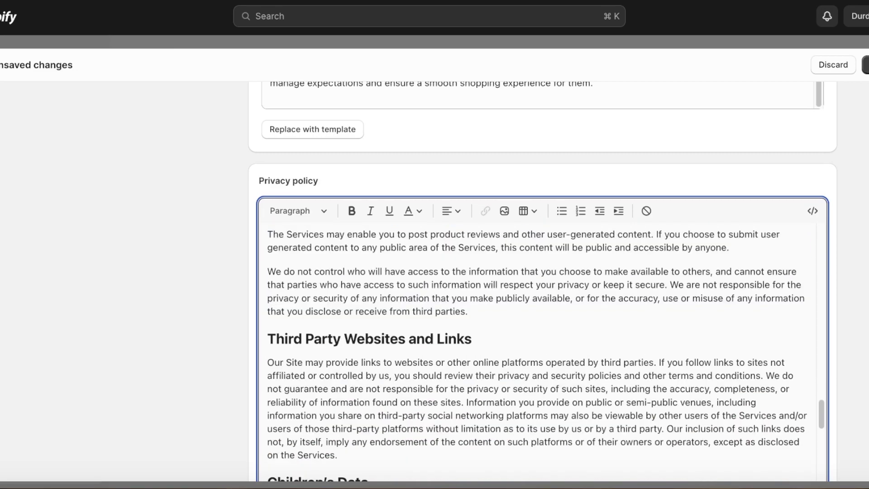
pyautogui.press('super+z')
pyautogui.scroll(-3, 354, 321)
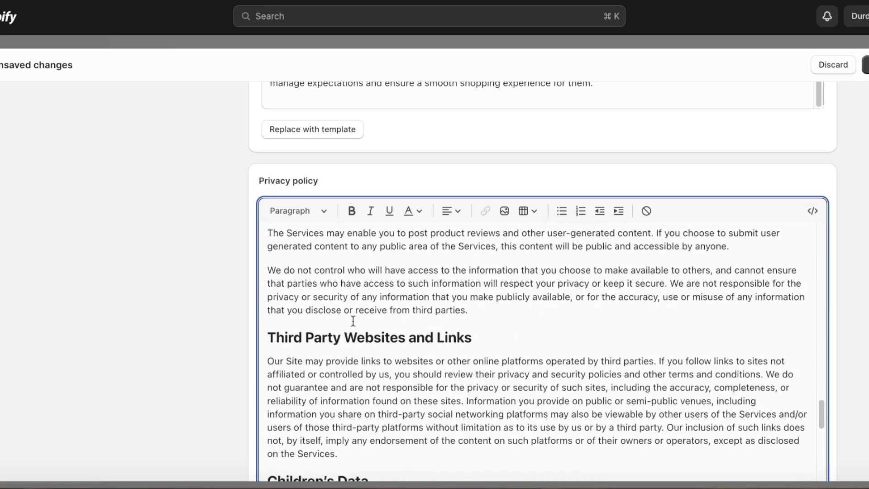
pyautogui.scroll(-6, 277, 326)
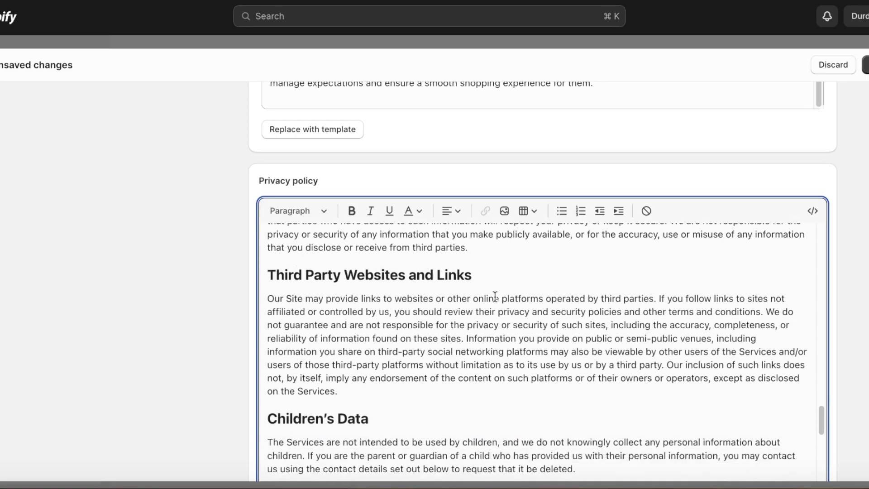
# - Delete the child-focused merchant note above the Children's Data section
pyautogui.scroll(3, 404, 315)
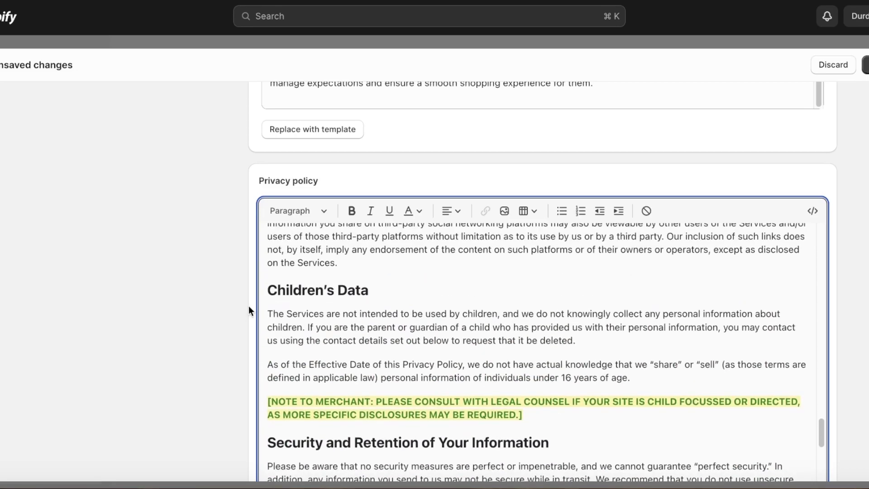
pyautogui.moveTo(268, 288); pyautogui.dragTo(721, 421)
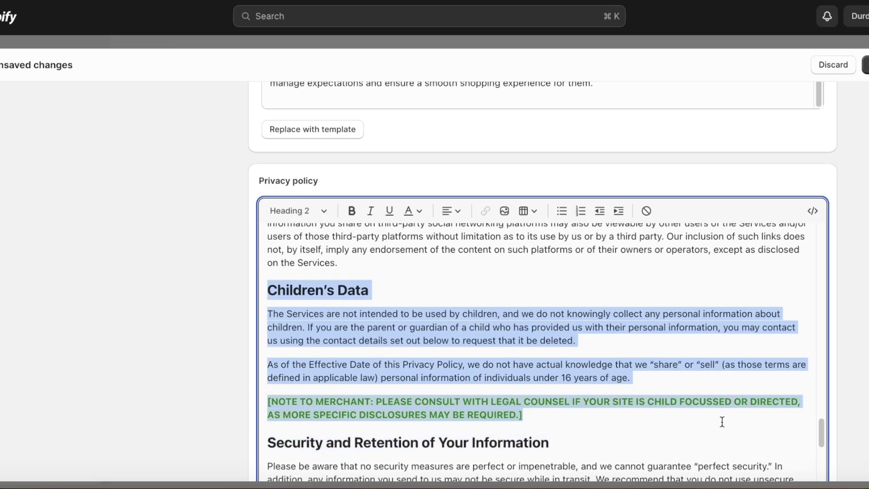
pyautogui.click(585, 436)
pyautogui.moveTo(585, 435); pyautogui.dragTo(275, 379)
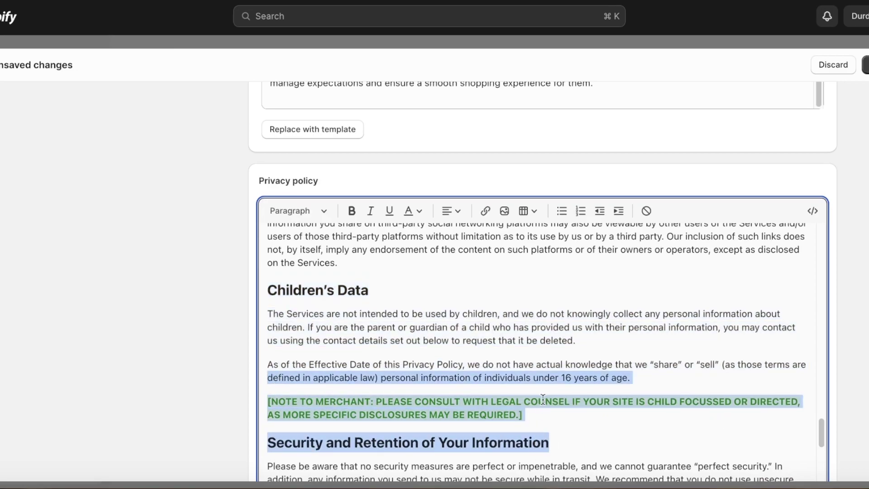
pyautogui.moveTo(513, 393); pyautogui.dragTo(268, 401)
pyautogui.press('BackSpace')
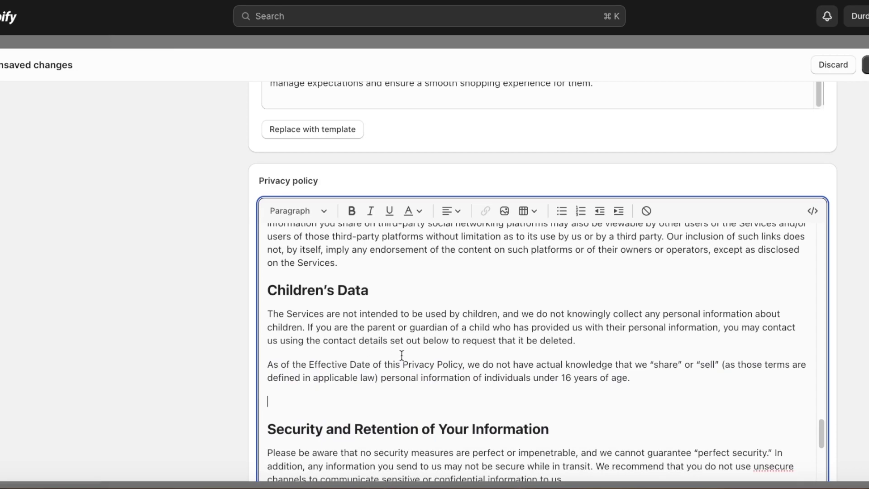
# - Delete the Children's Data heading
pyautogui.doubleClick(316, 290)
pyautogui.click(316, 291)
pyautogui.tripleClick(349, 284)
pyautogui.press('BackSpace')
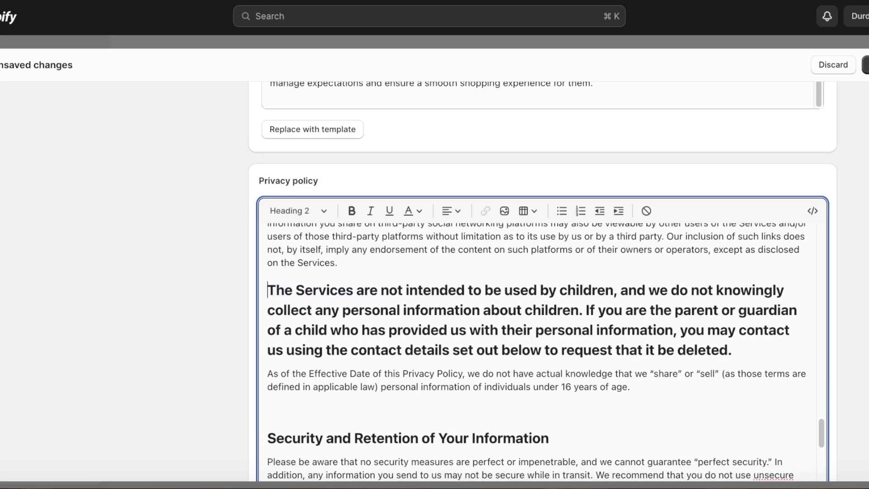
# - Format the children paragraph as Heading 6
pyautogui.scroll(1, 341, 289)
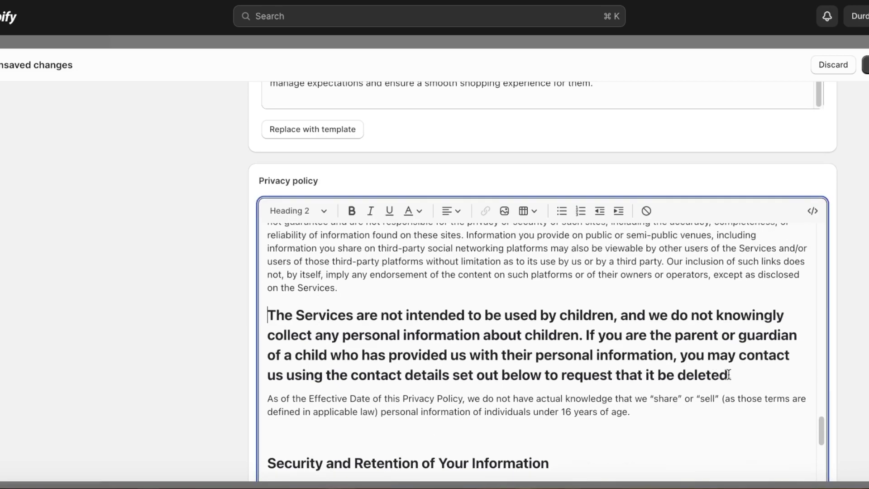
pyautogui.moveTo(728, 375); pyautogui.dragTo(260, 216)
pyautogui.click(298, 210)
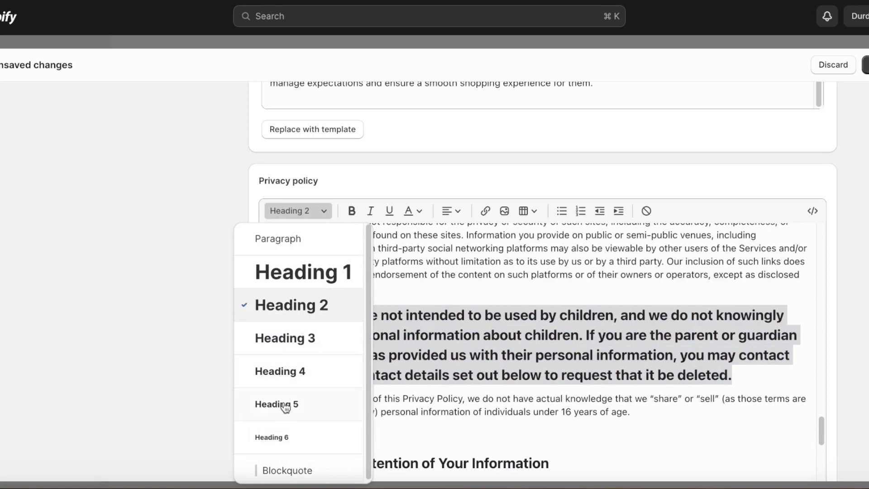
pyautogui.click(287, 438)
pyautogui.click(350, 365)
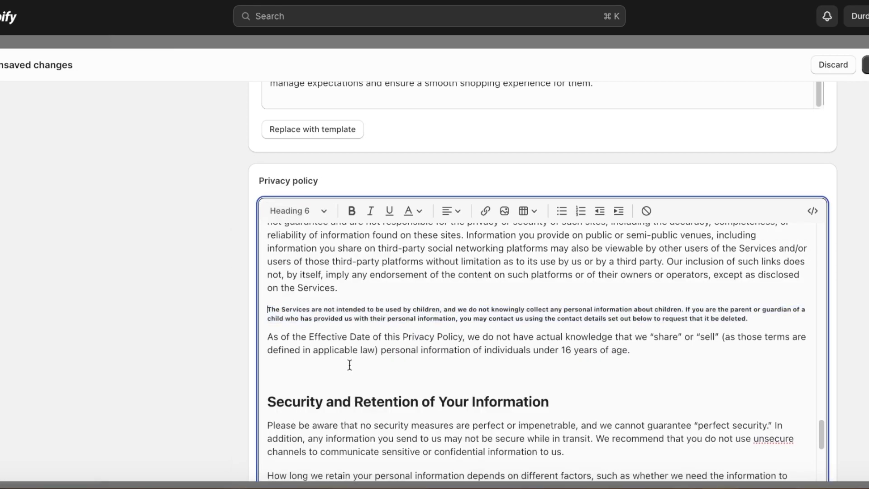
# - Delete the merchant notes and ad-services and opt-out text through the privacy.shopify.com link
pyautogui.scroll(-3, 357, 362)
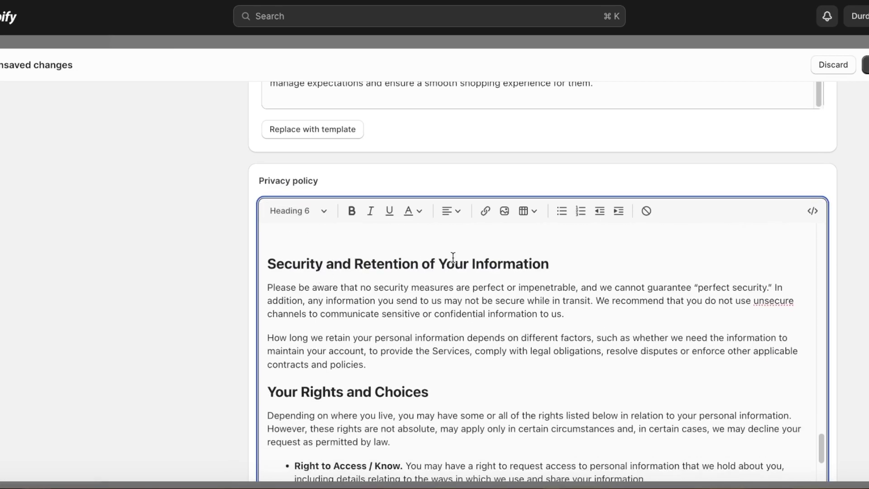
pyautogui.scroll(-5, 453, 259)
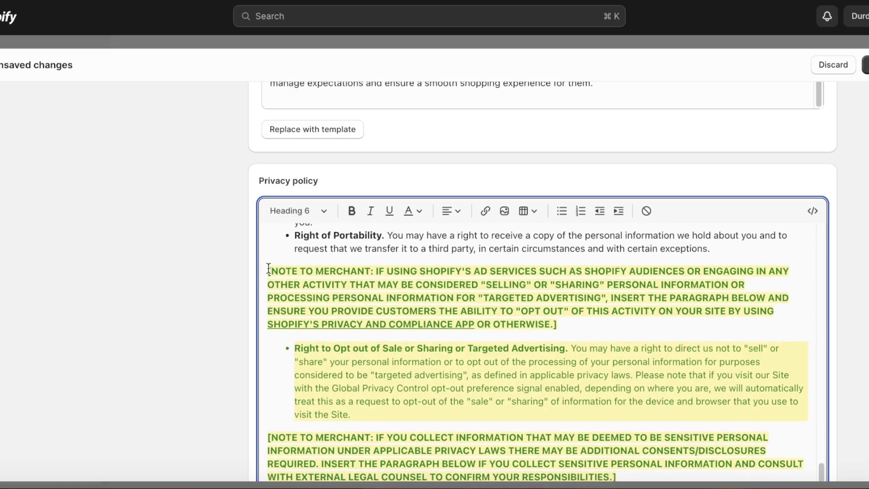
pyautogui.moveTo(269, 269); pyautogui.dragTo(637, 390)
pyautogui.scroll(-10, 656, 351)
pyautogui.scroll(2, 657, 351)
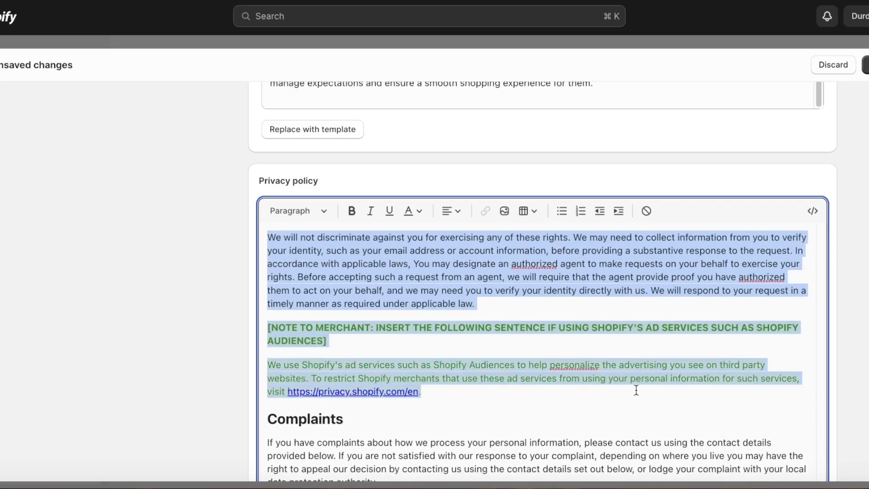
pyautogui.press('BackSpace')
# - Delete the GDPR merchant note under Contact
pyautogui.scroll(4, 616, 376)
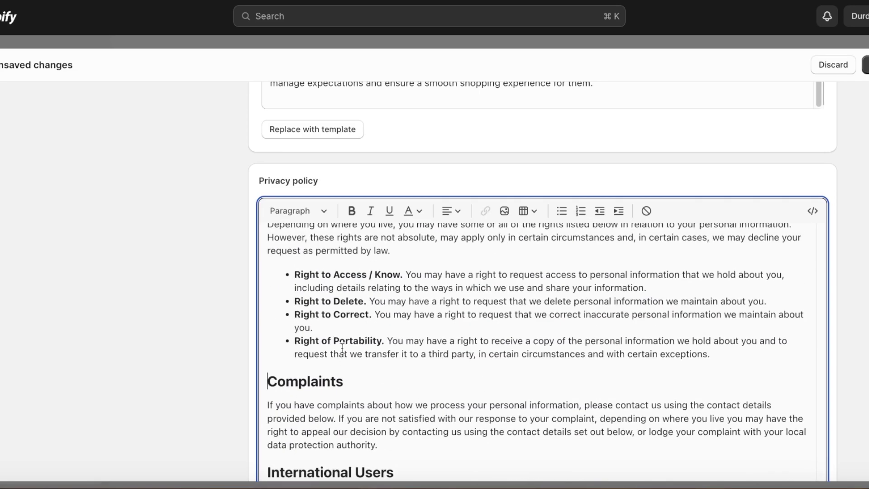
pyautogui.scroll(-4, 342, 348)
pyautogui.scroll(-1, 292, 305)
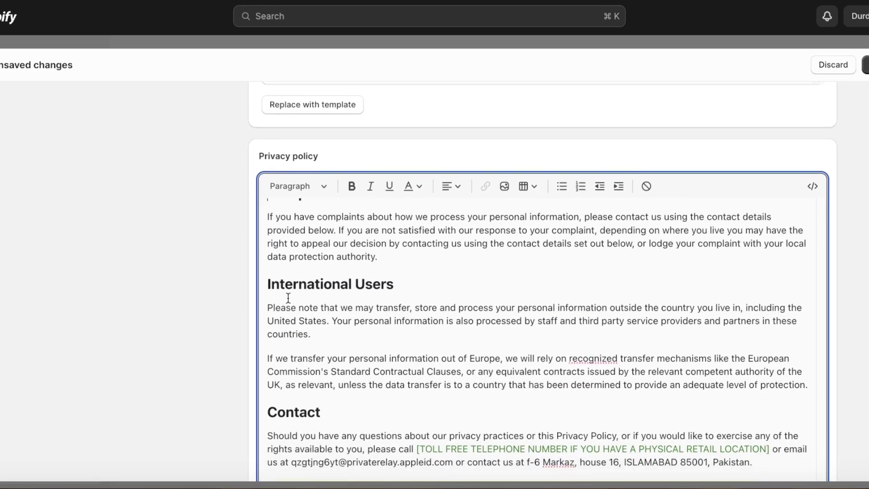
pyautogui.scroll(-3, 288, 298)
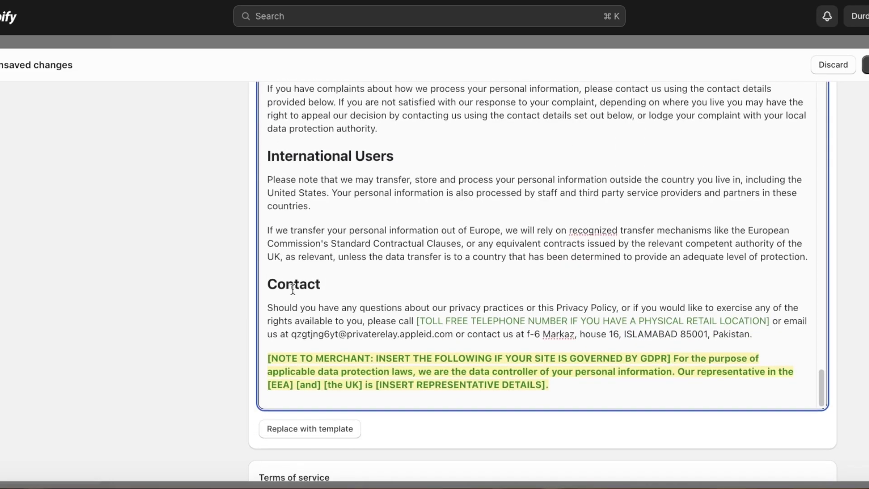
pyautogui.scroll(-1, 290, 290)
pyautogui.moveTo(267, 334); pyautogui.dragTo(722, 374)
pyautogui.press('BackSpace')
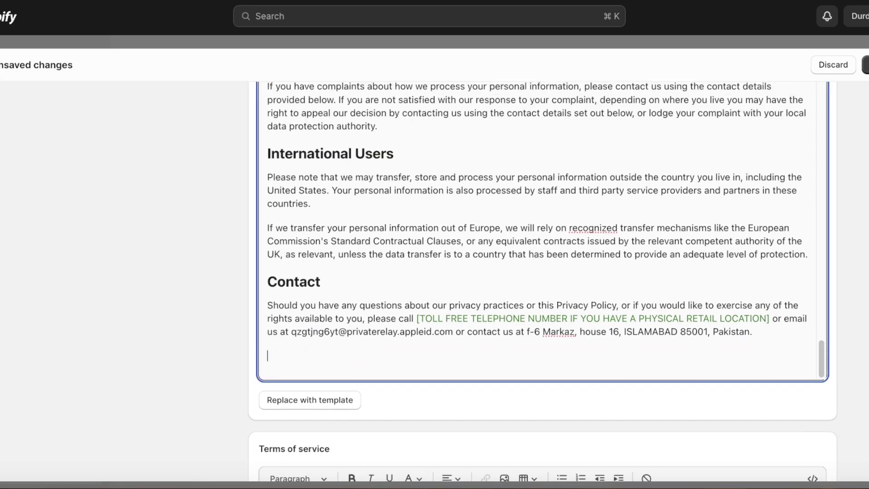
pyautogui.scroll(10, 399, 317)
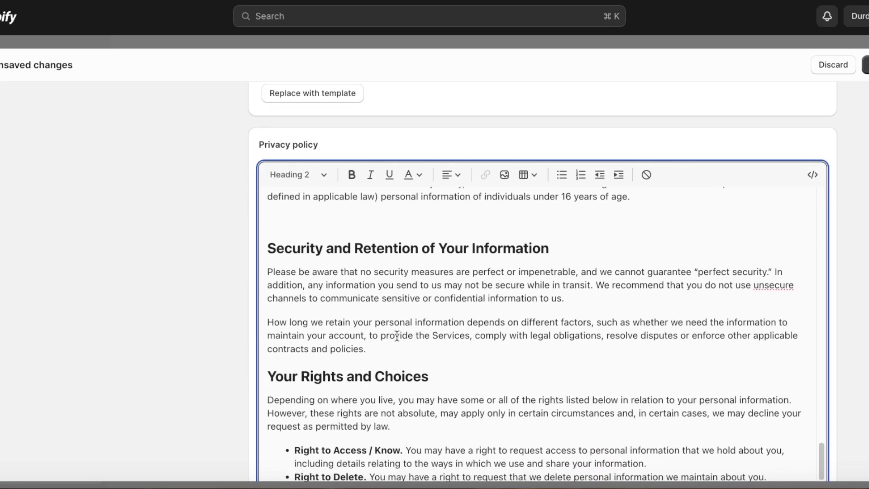
pyautogui.scroll(15, 397, 336)
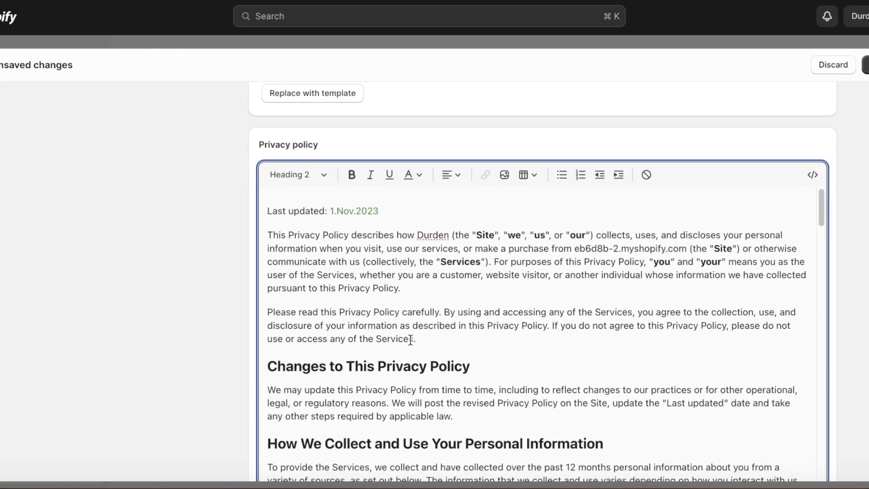
pyautogui.scroll(-20, 410, 340)
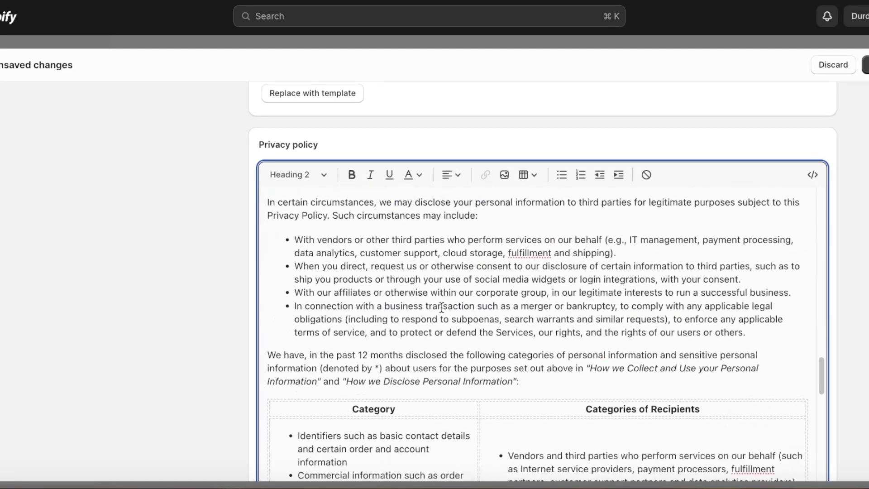
pyautogui.scroll(-10, 713, 258)
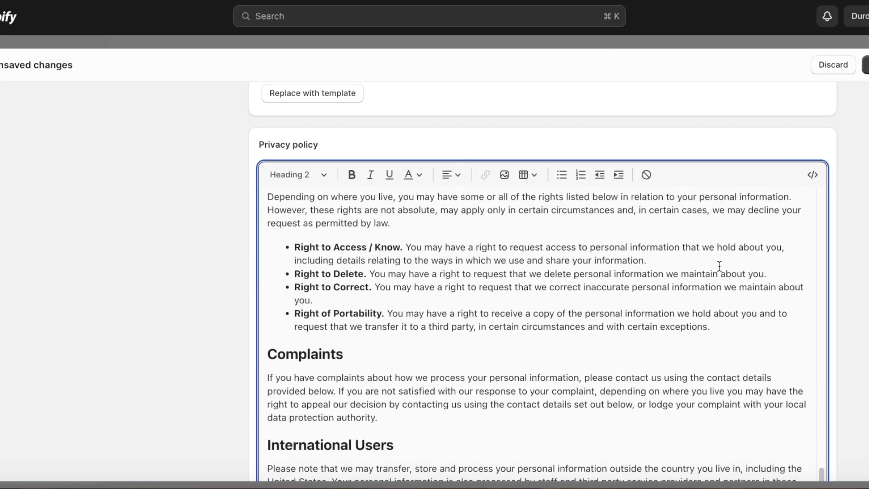
pyautogui.scroll(15, 251, 307)
pyautogui.scroll(-20, 336, 304)
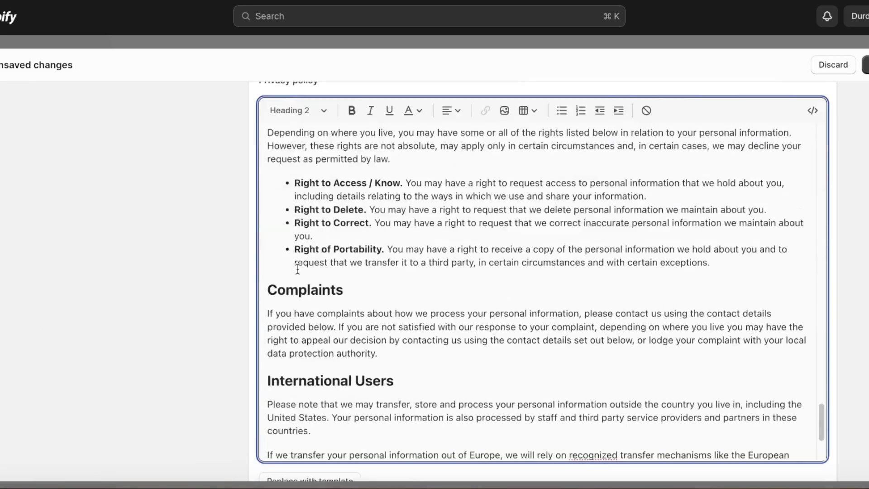
pyautogui.scroll(15, 340, 253)
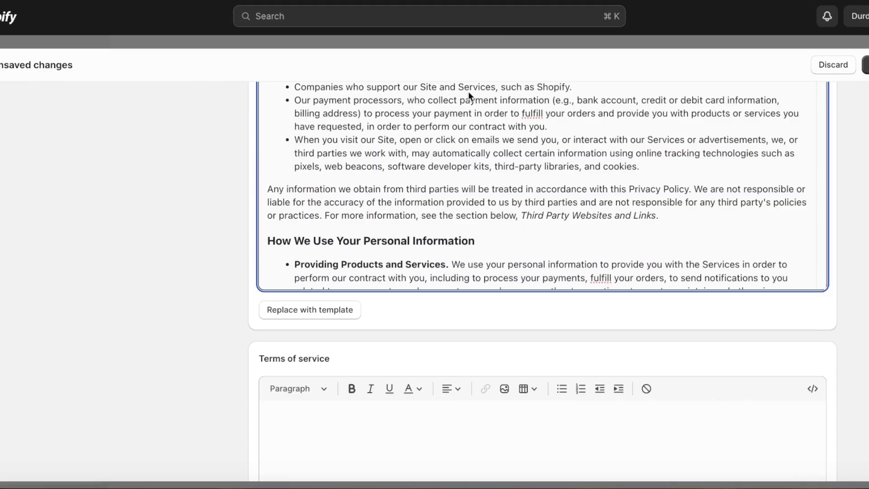
pyautogui.scroll(10, 468, 91)
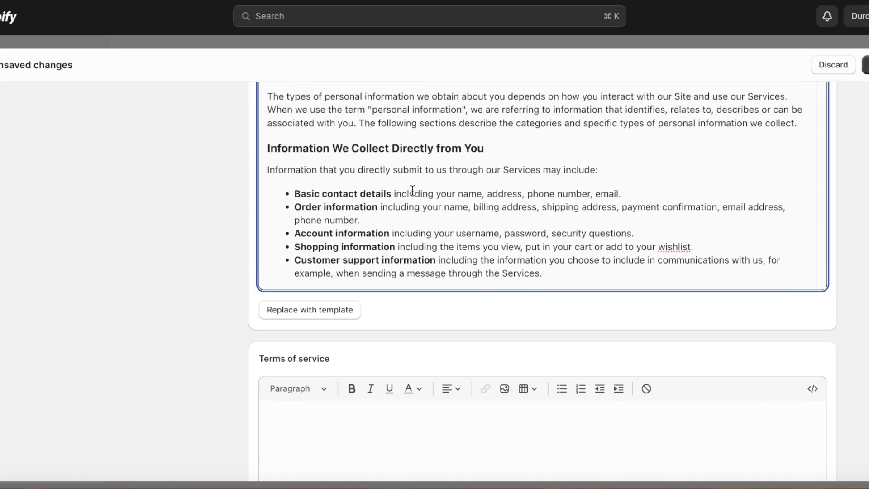
pyautogui.scroll(5, 413, 190)
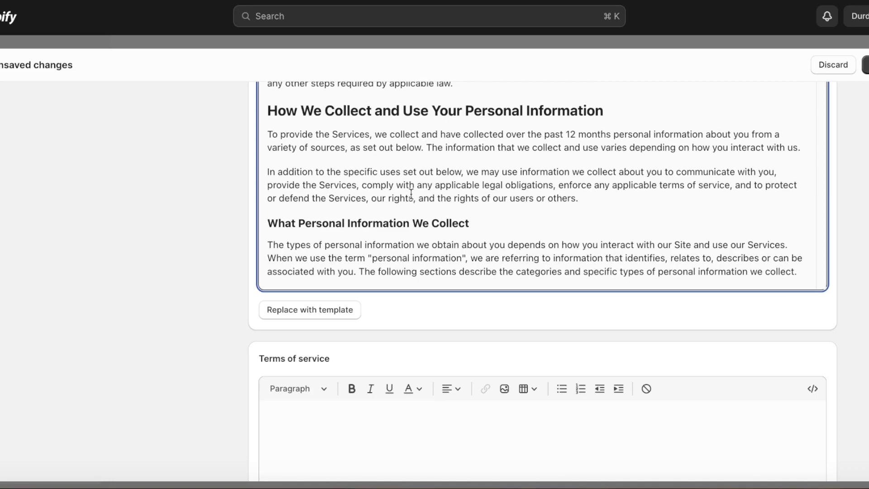
pyautogui.scroll(4, 411, 193)
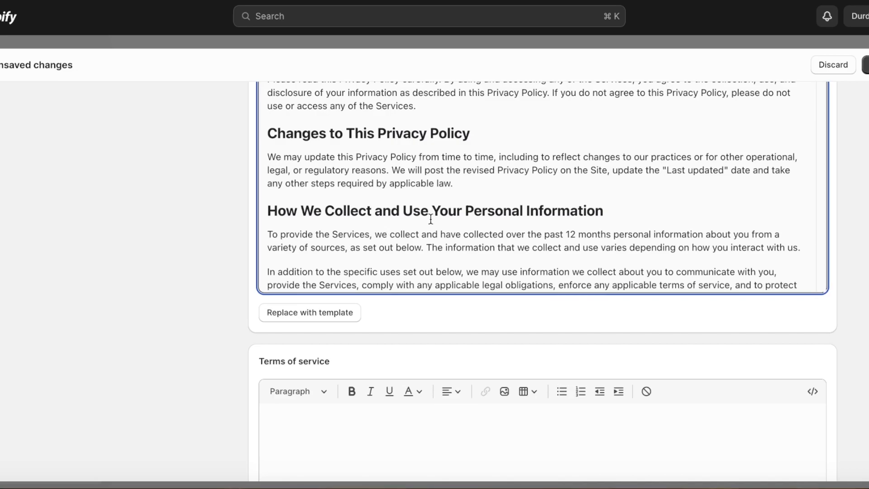
pyautogui.scroll(3, 457, 199)
pyautogui.scroll(-6, 456, 199)
pyautogui.scroll(-15, 456, 200)
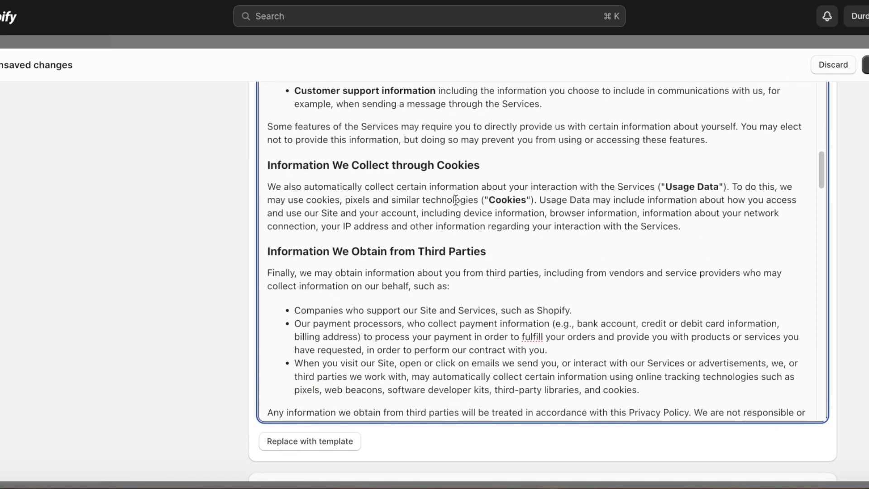
pyautogui.scroll(-10, 453, 206)
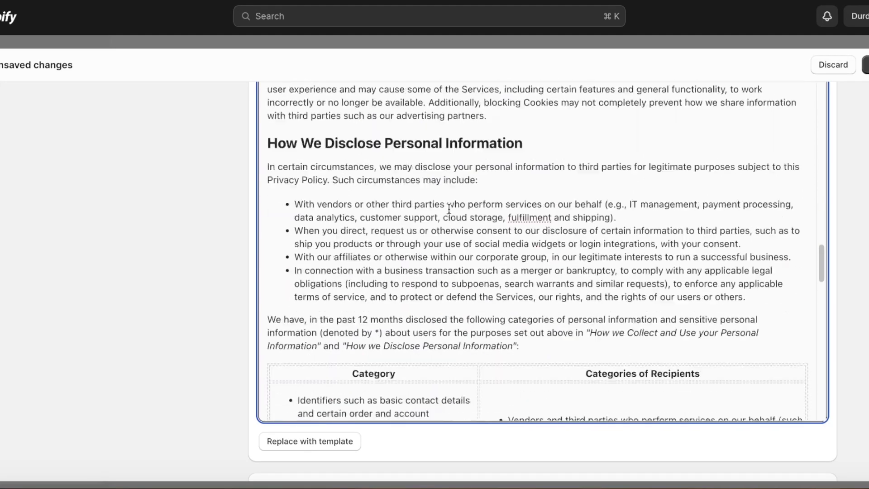
pyautogui.scroll(-8, 651, 195)
pyautogui.scroll(-1, 632, 251)
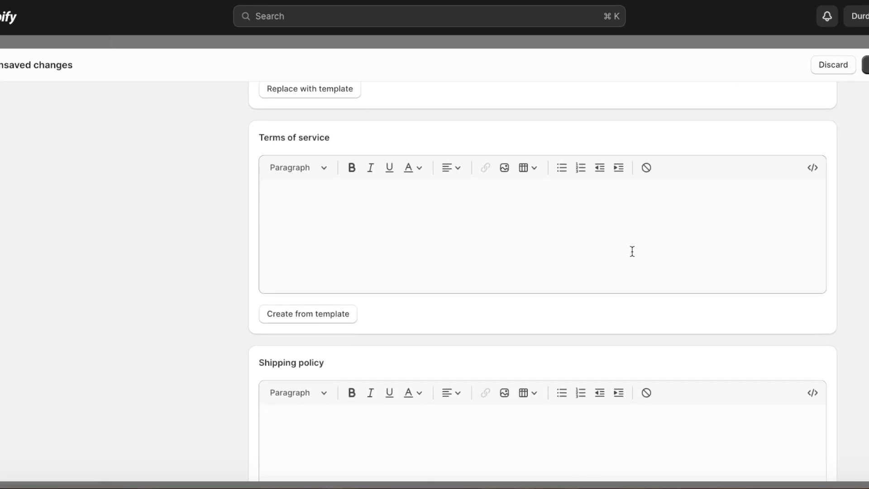
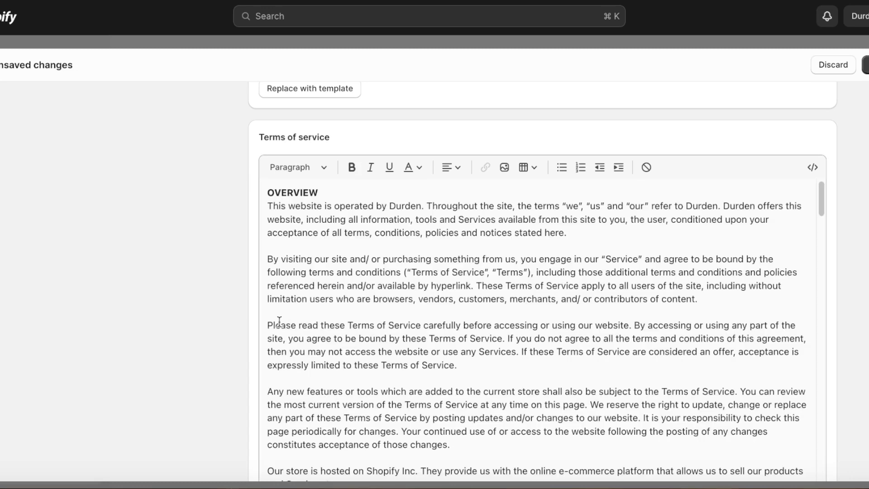
# - Scroll down the policies page and start editing the empty Shipping policy
pyautogui.scroll(-15, 284, 324)
pyautogui.scroll(-10, 281, 320)
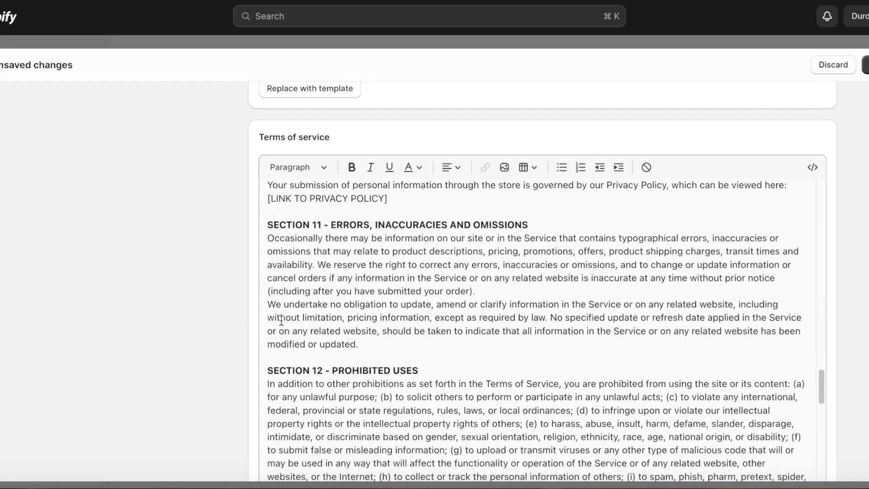
pyautogui.scroll(-10, 281, 320)
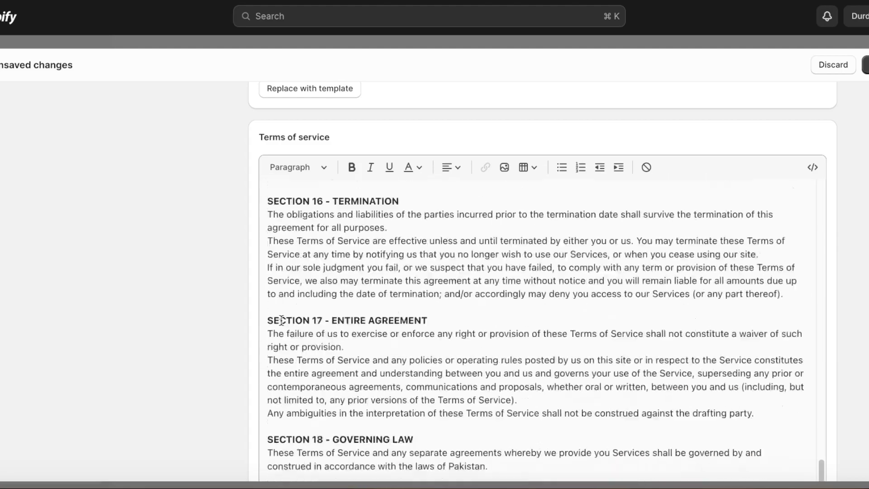
pyautogui.scroll(-3, 287, 316)
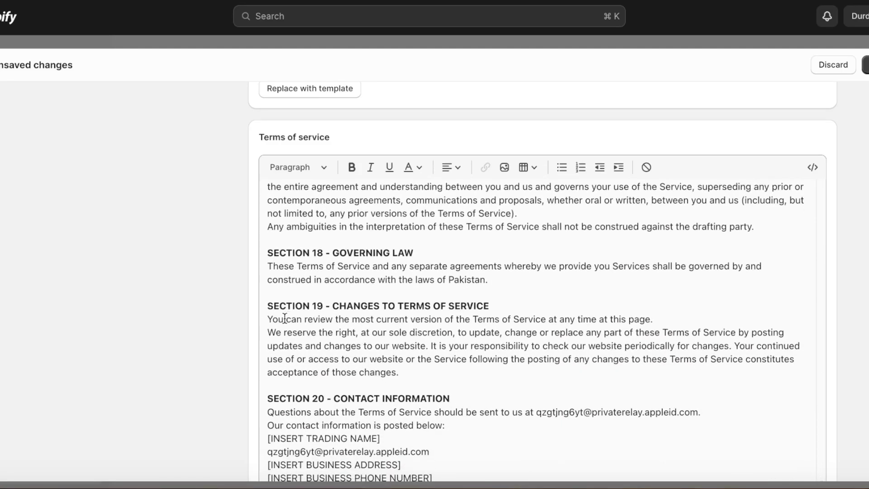
pyautogui.scroll(-3, 285, 319)
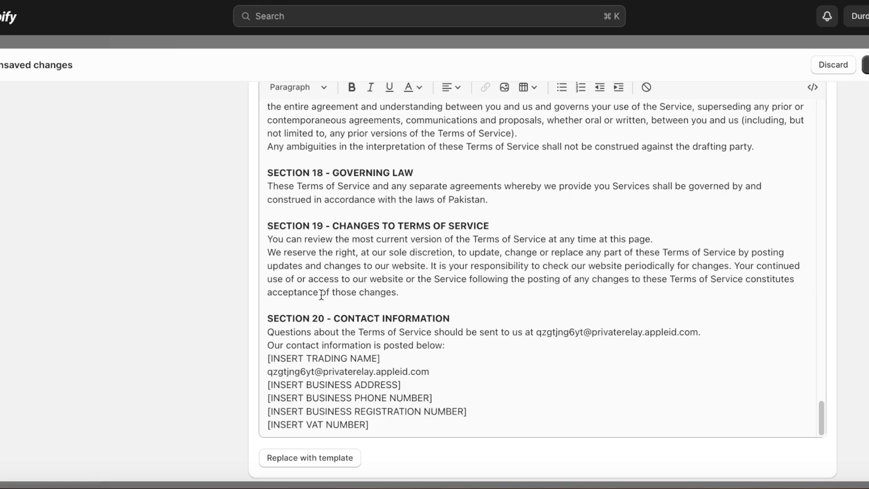
pyautogui.scroll(-8, 325, 290)
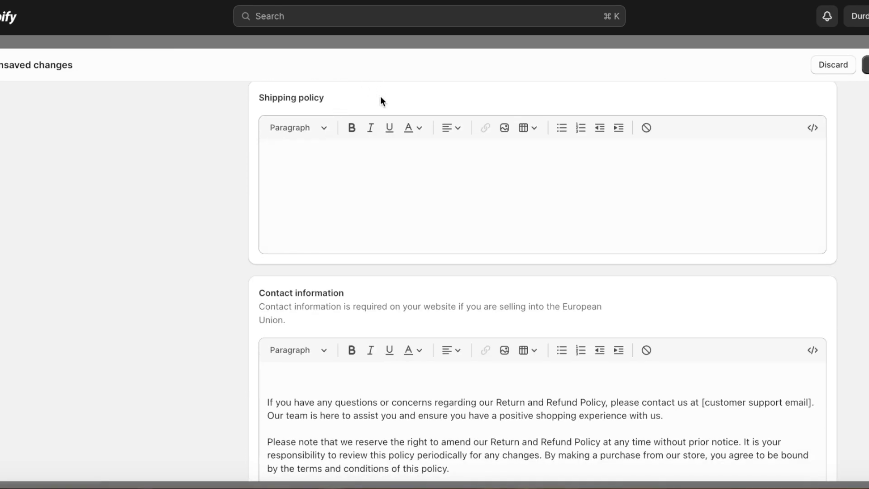
pyautogui.click(365, 223)
# - Save the store policies, including the Terms of service and contact information text
pyautogui.scroll(3, 316, 248)
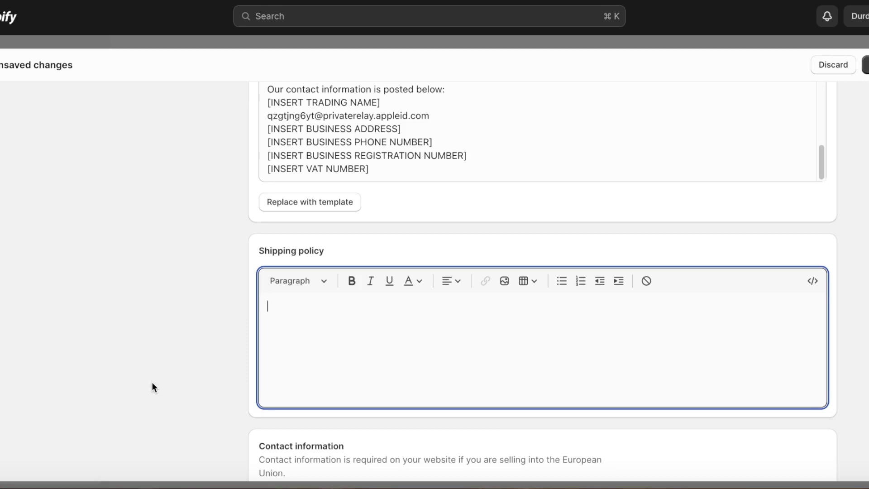
pyautogui.scroll(-1, 255, 235)
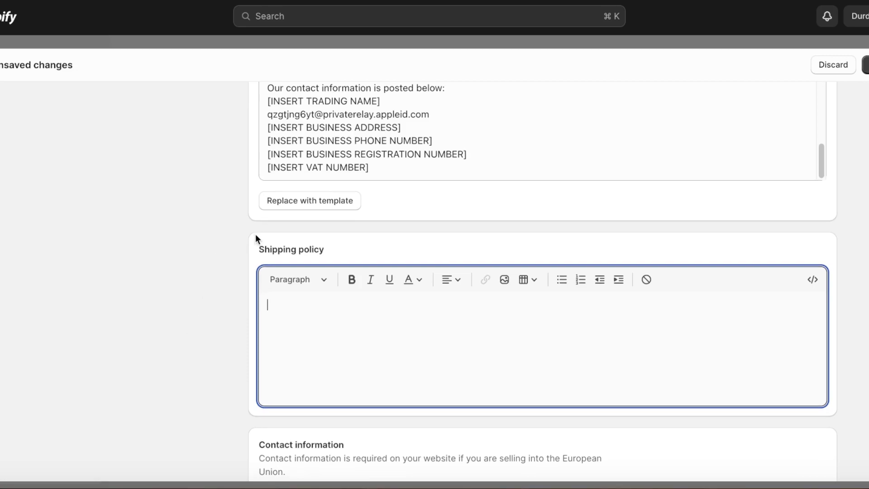
pyautogui.scroll(-7, 255, 234)
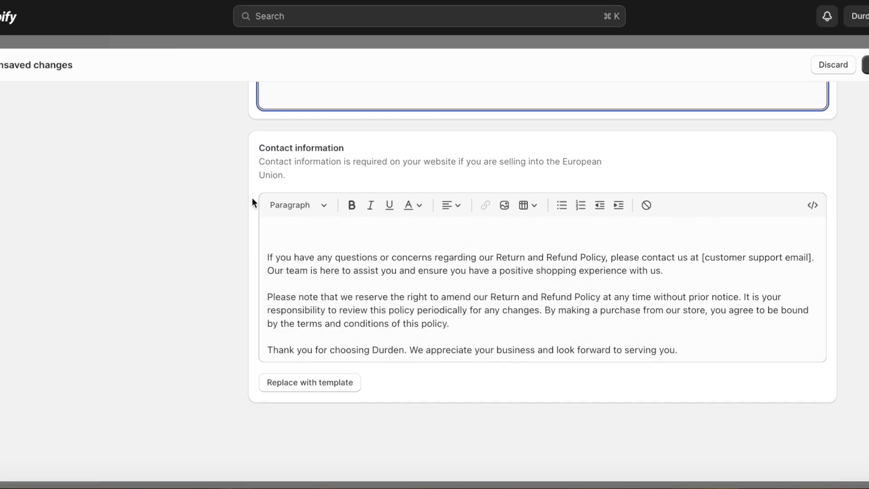
pyautogui.click(866, 65)
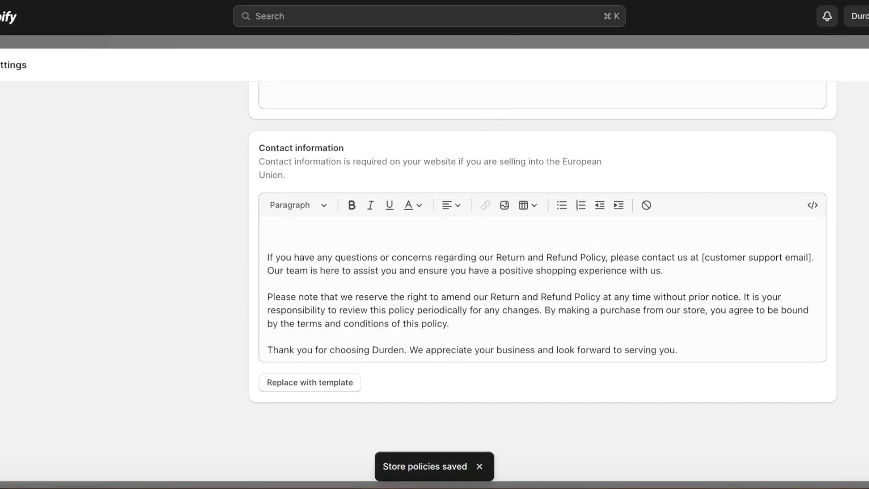
# - Close Settings and open the current Dawn theme from Online Store for customising
pyautogui.press('Escape')
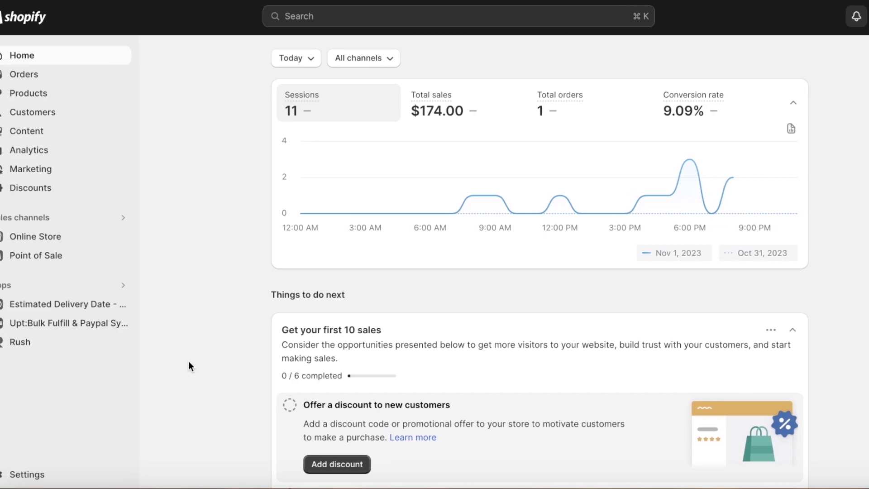
pyautogui.click(82, 237)
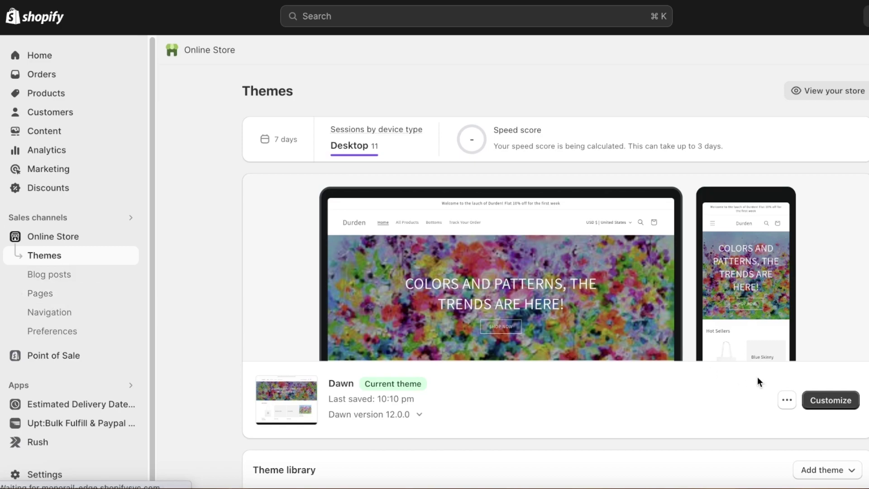
pyautogui.click(848, 400)
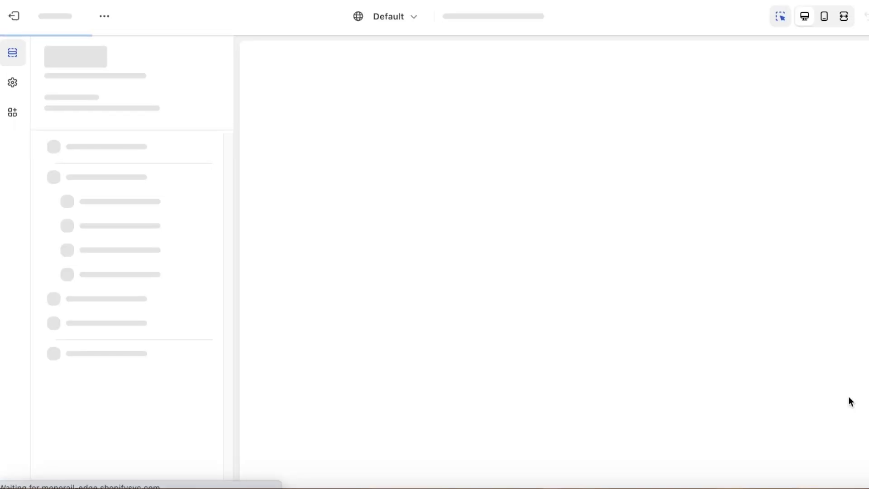
# - In the Footer section, toggle Show policy links off and back on, then exit the editor
pyautogui.scroll(-10, 713, 172)
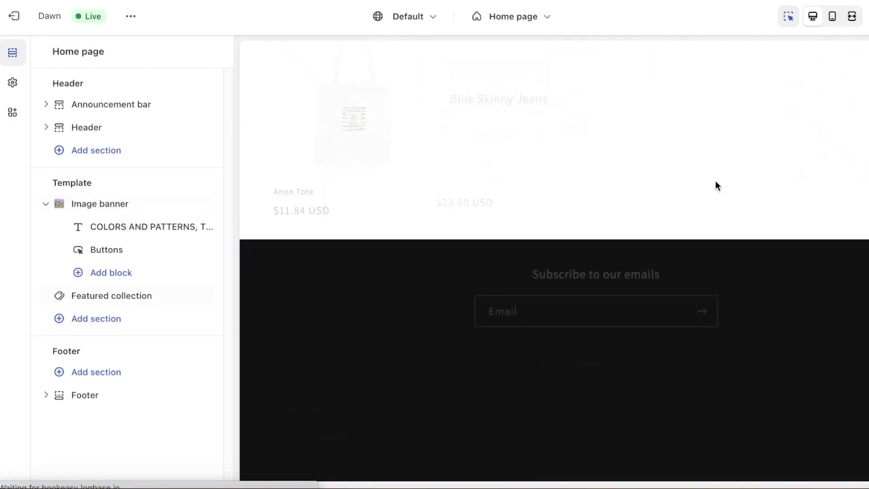
pyautogui.click(84, 394)
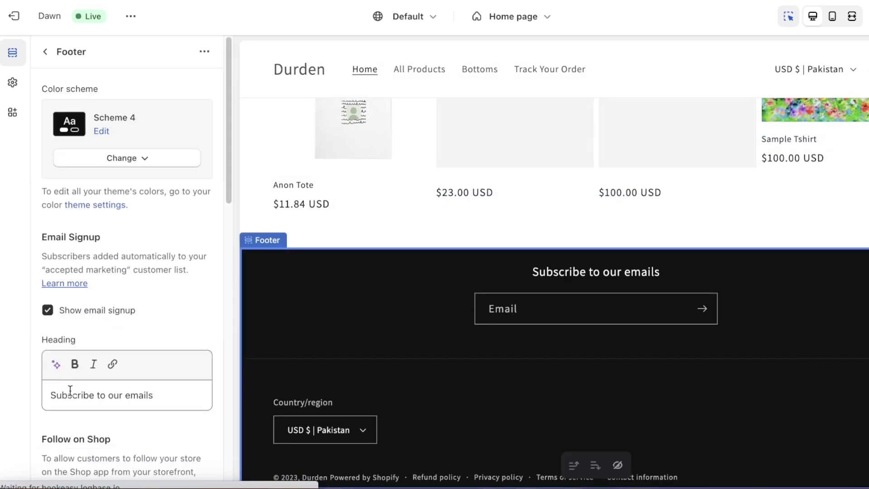
pyautogui.scroll(-10, 149, 307)
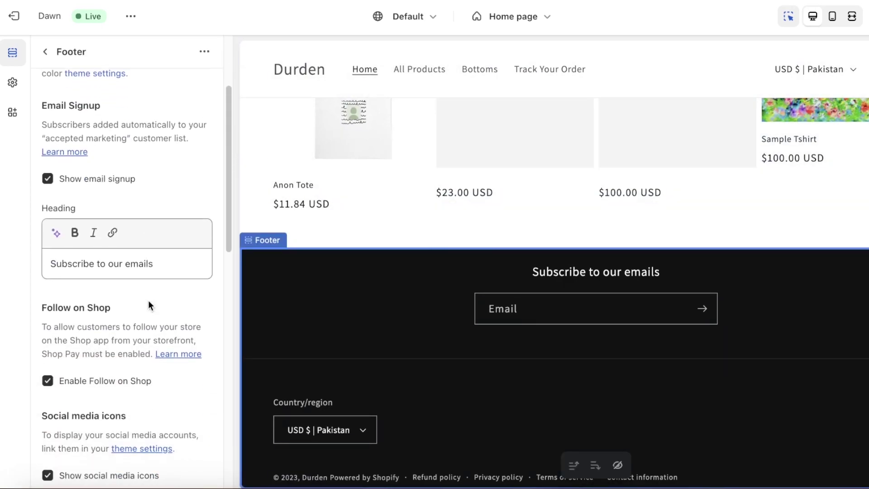
pyautogui.scroll(-5, 139, 288)
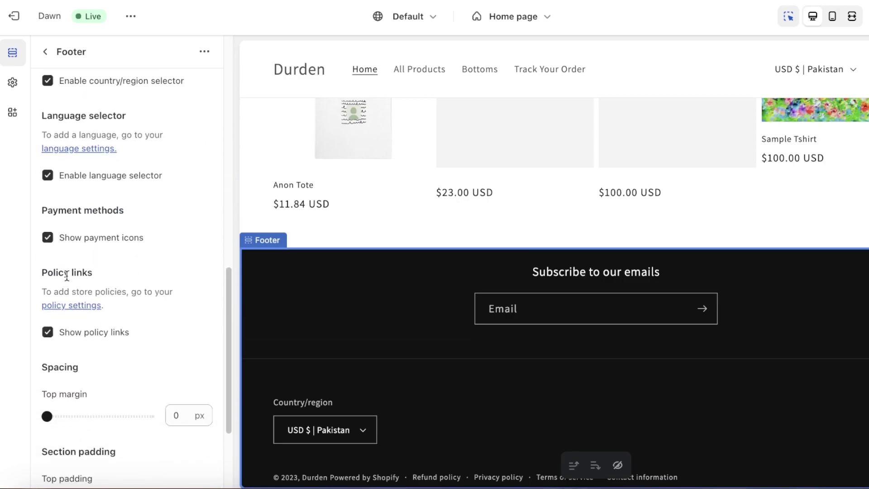
pyautogui.click(70, 336)
pyautogui.click(72, 337)
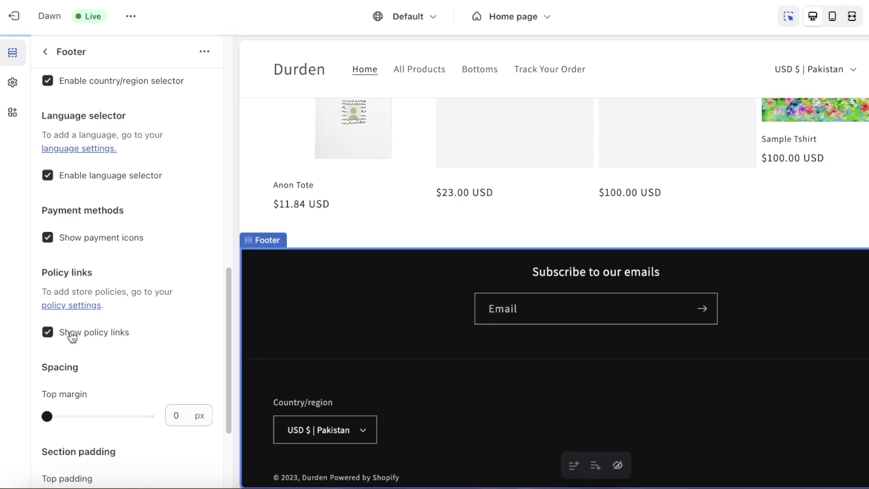
pyautogui.scroll(-3, 74, 335)
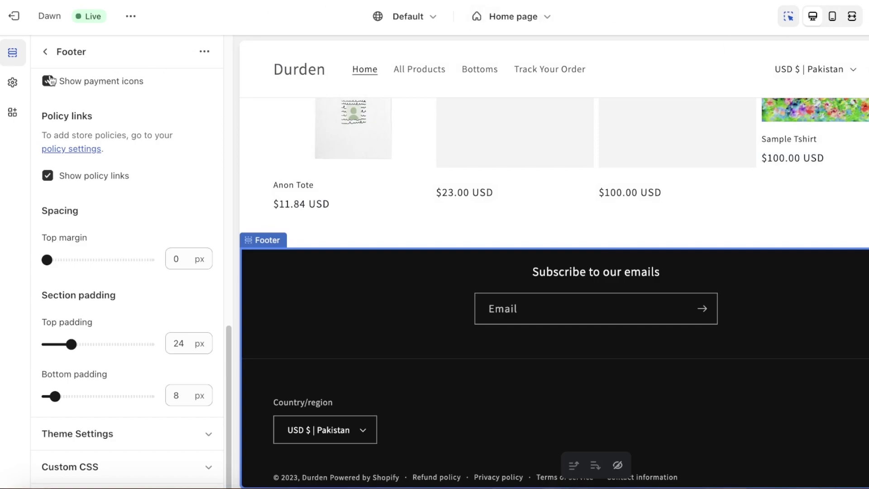
pyautogui.click(11, 29)
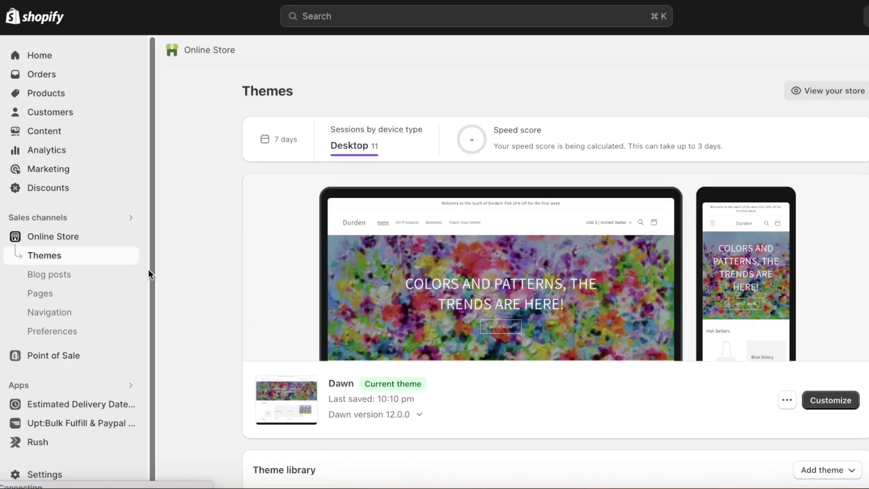